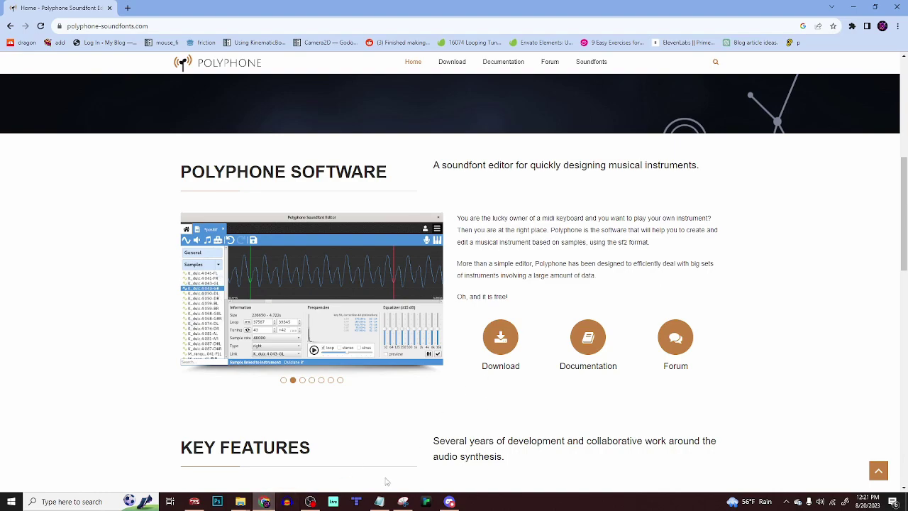
Browse to Western SoundFont > Samples, select its nine audio files, and switch to Polyphone
key(super+d)
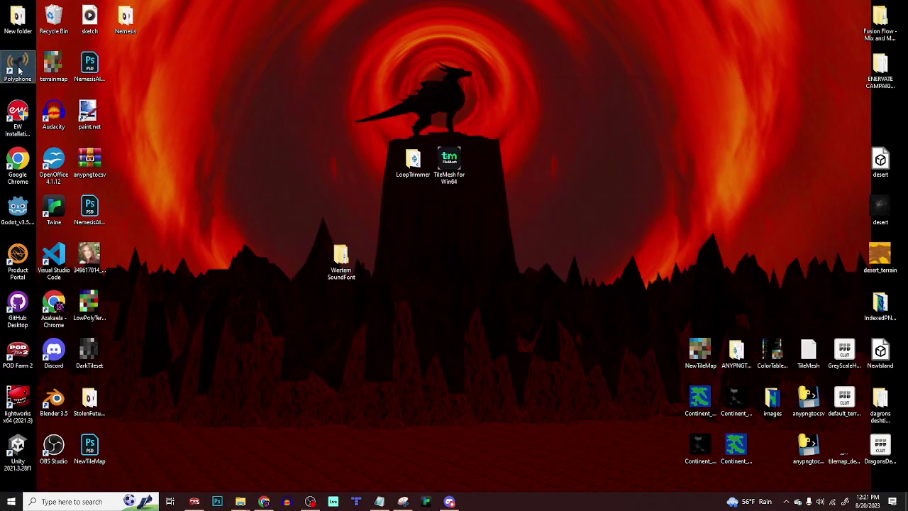
double_click(357, 269)
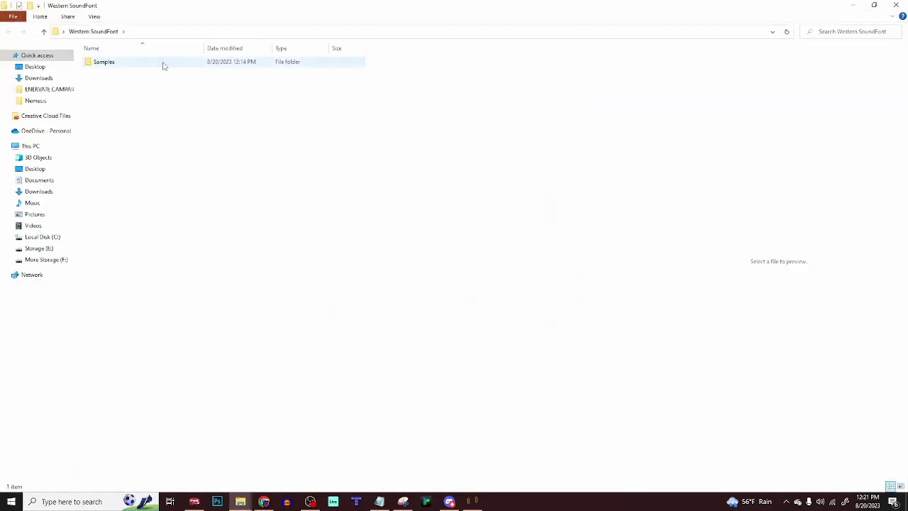
double_click(162, 66)
drag(171, 202, 147, 189)
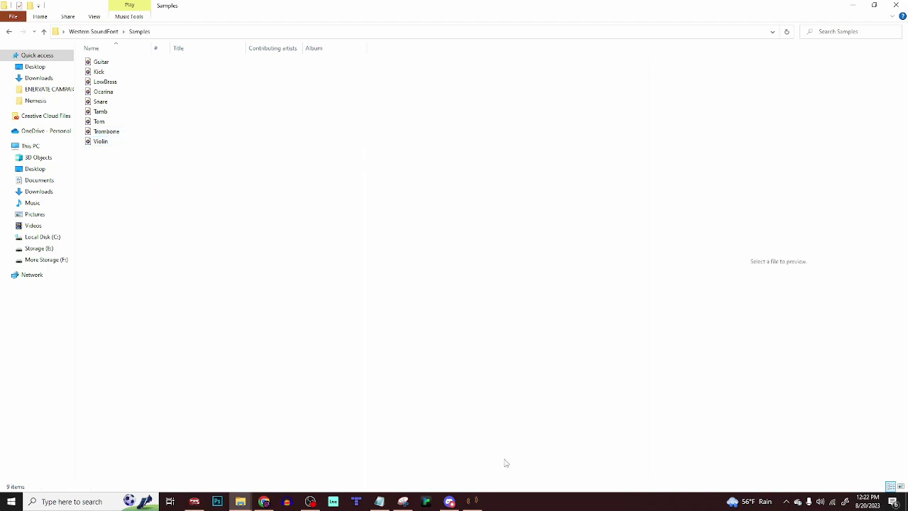
click(471, 501)
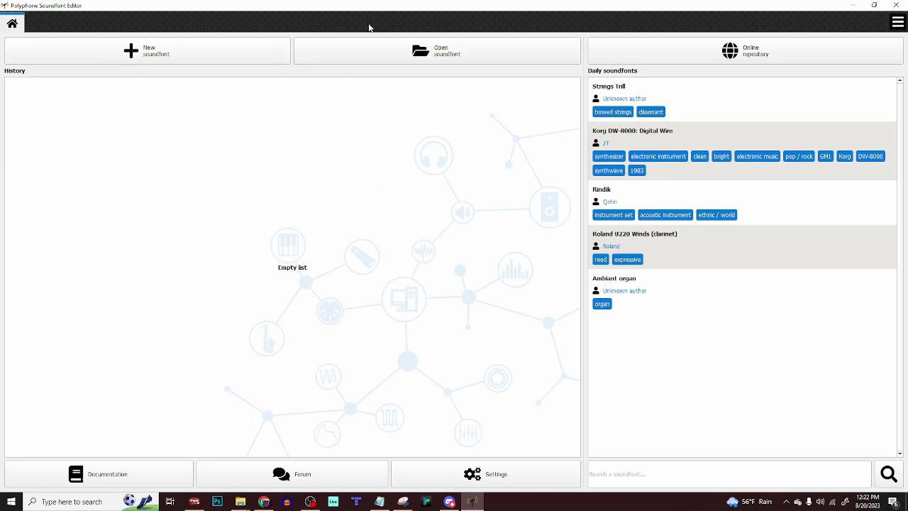
Create a new soundfont, import all nine Samples-folder files, and inspect GuitarL and GuitarR
click(188, 55)
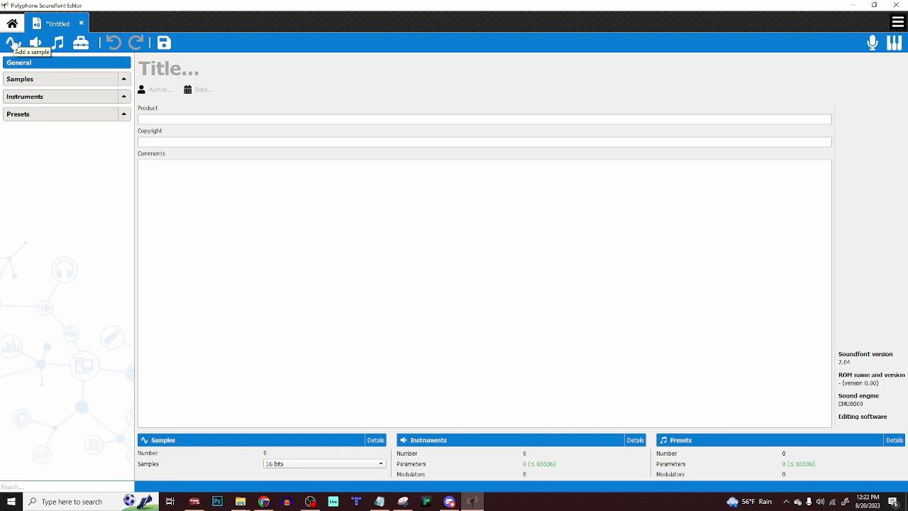
click(13, 43)
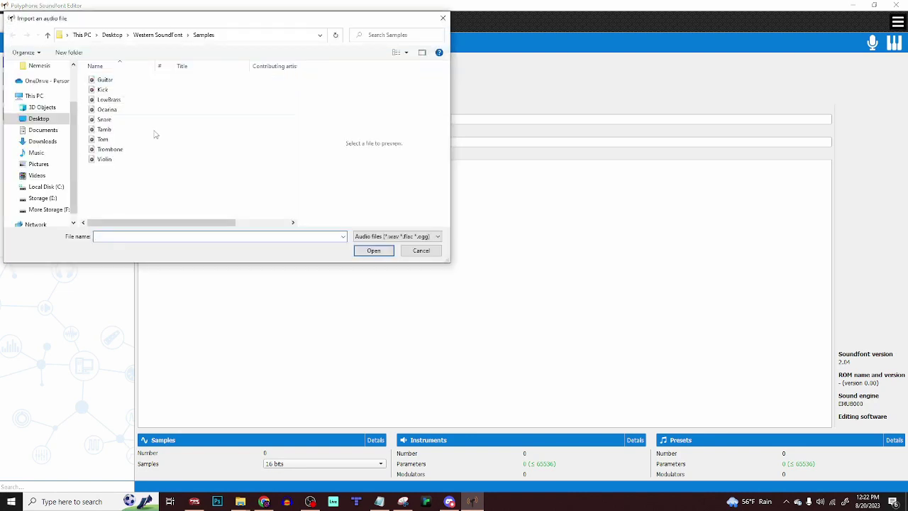
key(ctrl+a)
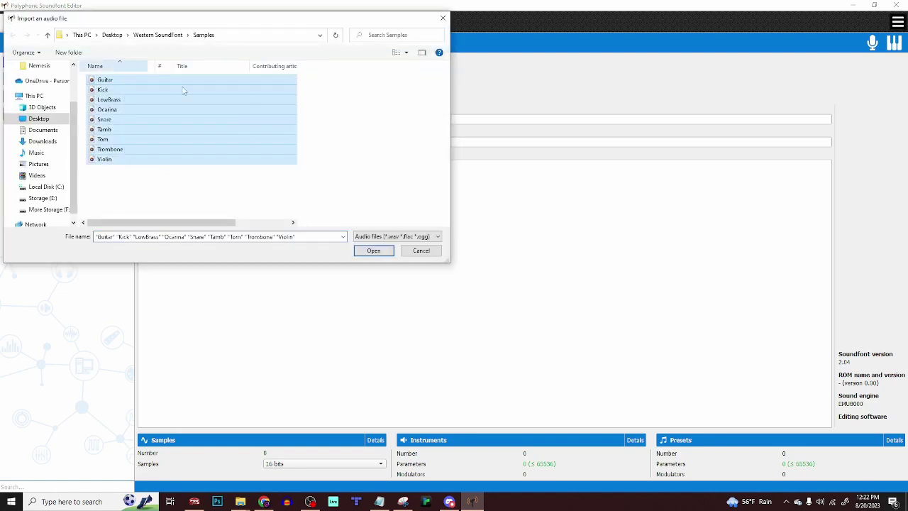
click(374, 252)
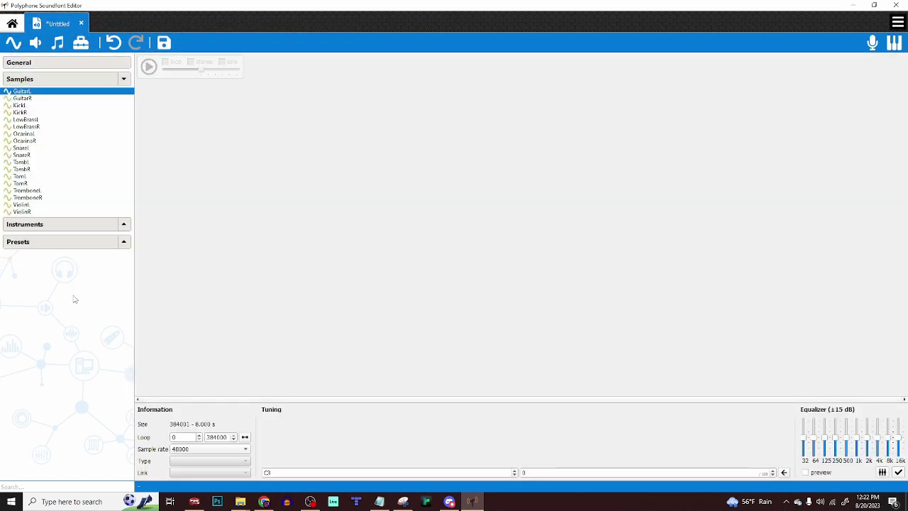
click(21, 91)
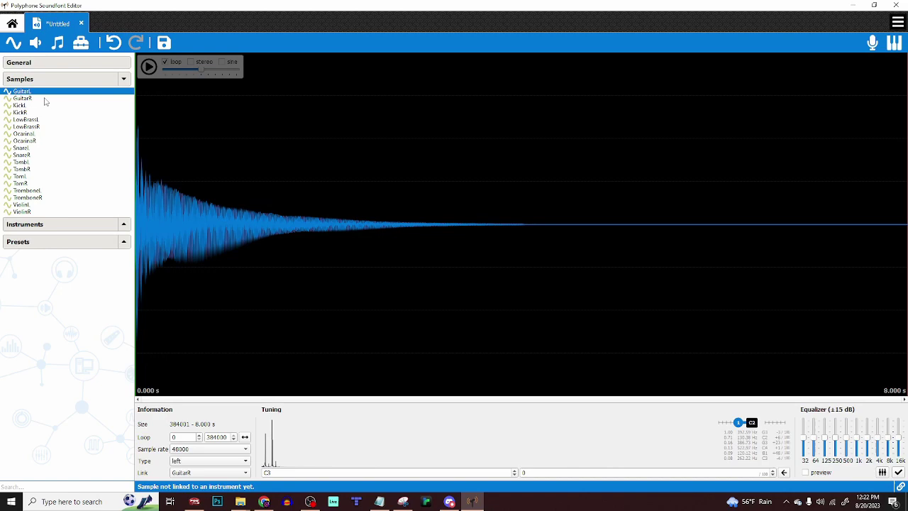
click(44, 99)
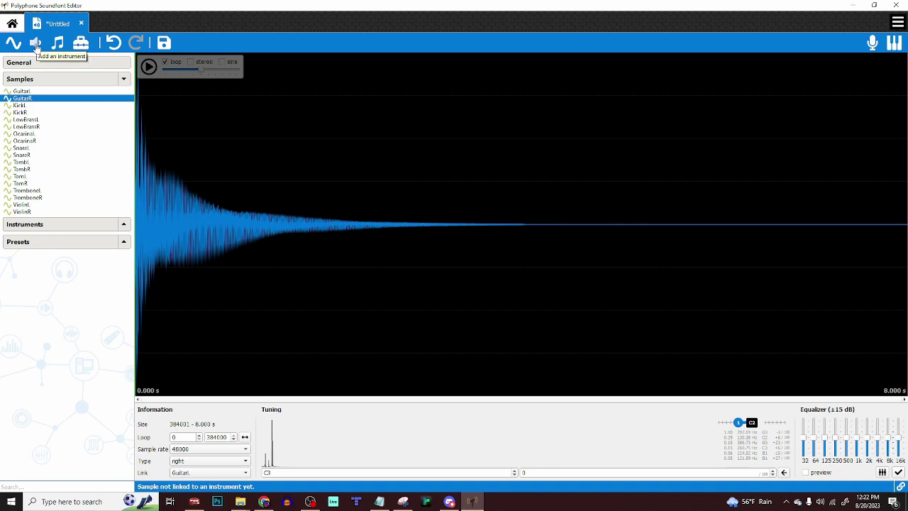
Create the Guitar and Kick instruments from their linked L/R sample pairs
shift+click(36, 91)
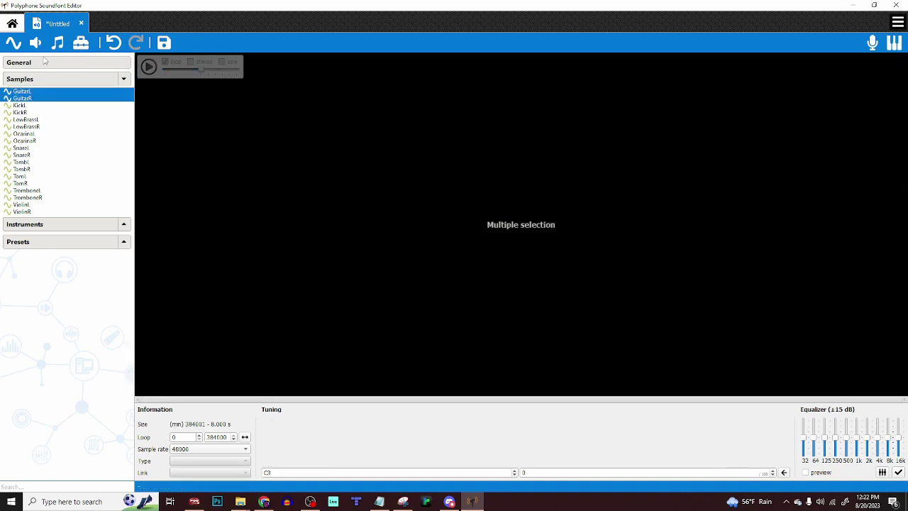
click(35, 42)
click(435, 264)
click(28, 105)
shift+click(20, 112)
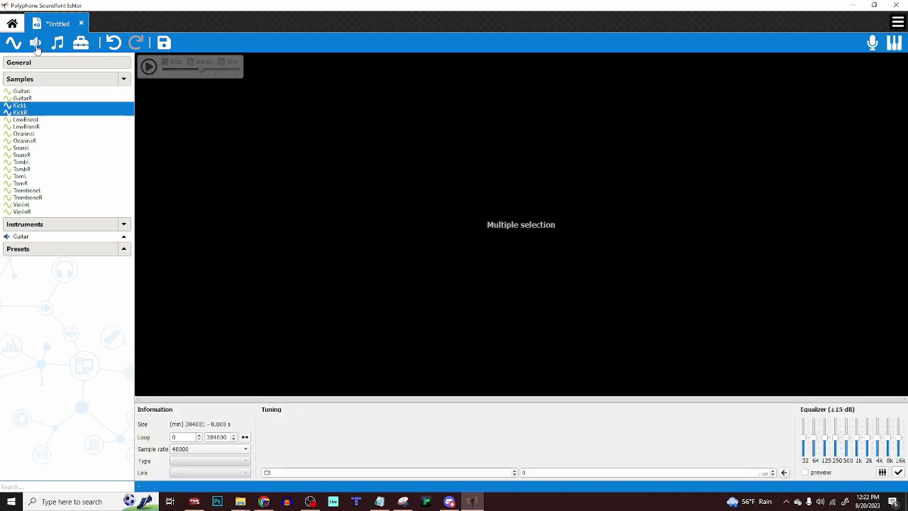
click(34, 42)
Create the LowBrass and Ocarina instruments from their L/R sample pairs
click(435, 264)
click(26, 119)
shift+click(26, 126)
click(35, 42)
click(435, 264)
click(25, 133)
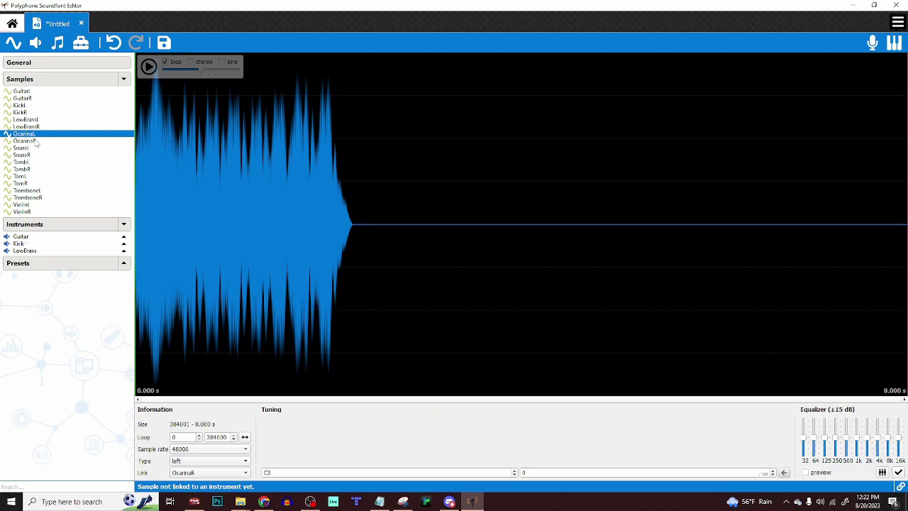
shift+click(26, 140)
click(35, 43)
Create the Snare and Tamb instruments from their L/R sample pairs
click(435, 264)
click(26, 147)
shift+click(27, 155)
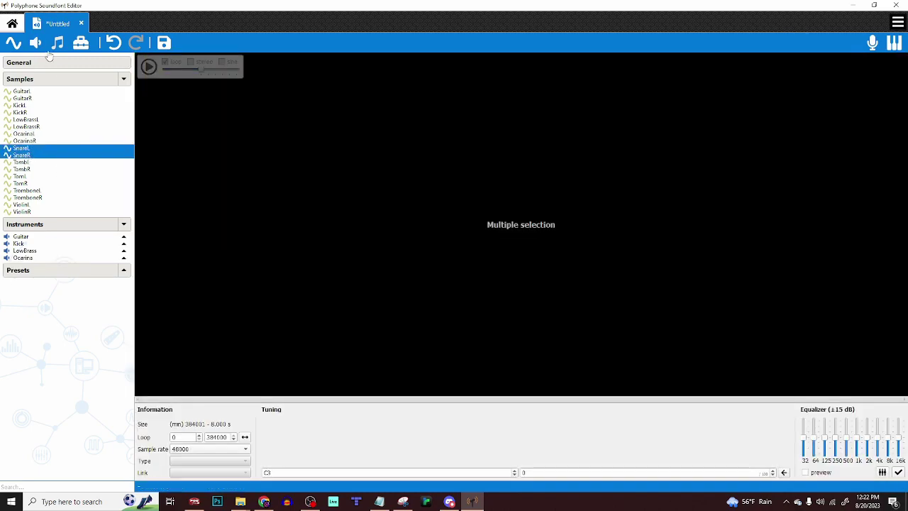
click(34, 42)
click(435, 264)
click(25, 162)
shift+click(26, 169)
click(35, 42)
Create the Tom and Trombone instruments from their L/R sample pairs
click(435, 264)
click(26, 176)
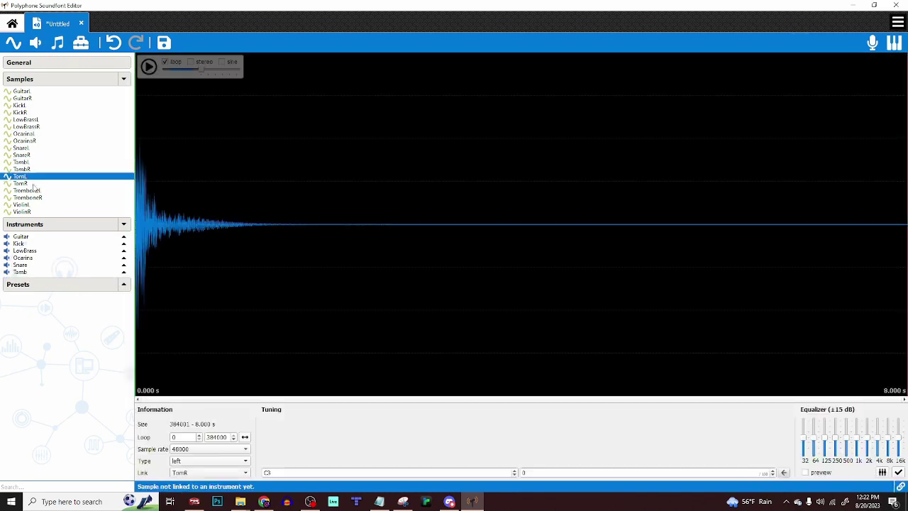
shift+click(26, 183)
click(35, 42)
click(435, 264)
click(26, 190)
shift+click(26, 198)
click(35, 43)
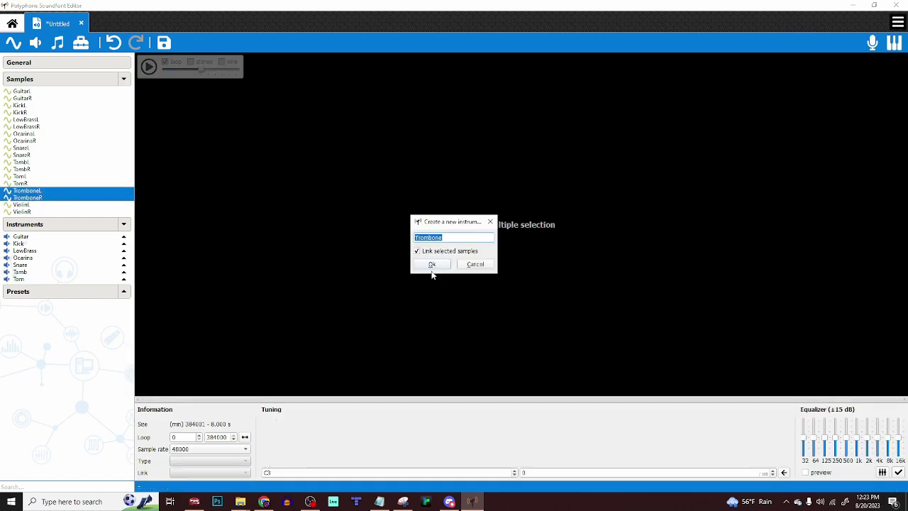
Create the Violin instrument from ViolinL/ViolinR and show its parameters
click(435, 264)
click(26, 204)
shift+click(26, 211)
click(35, 43)
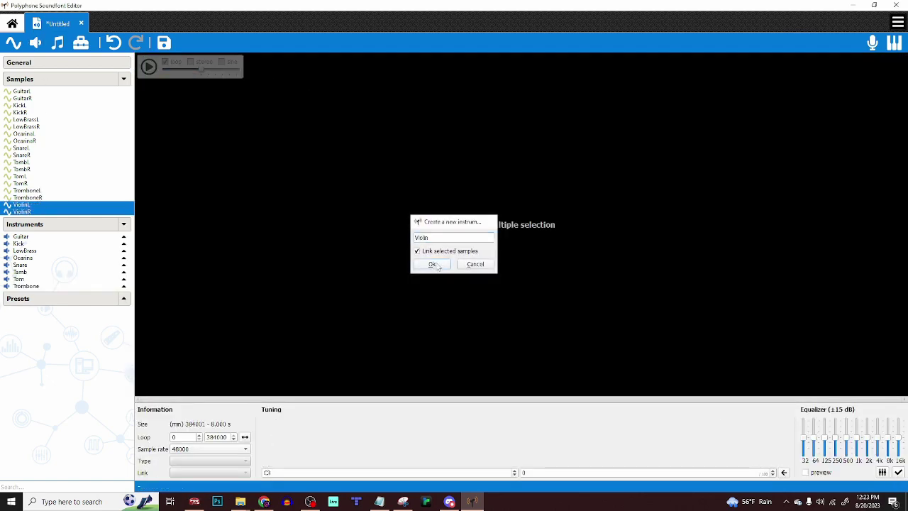
click(435, 264)
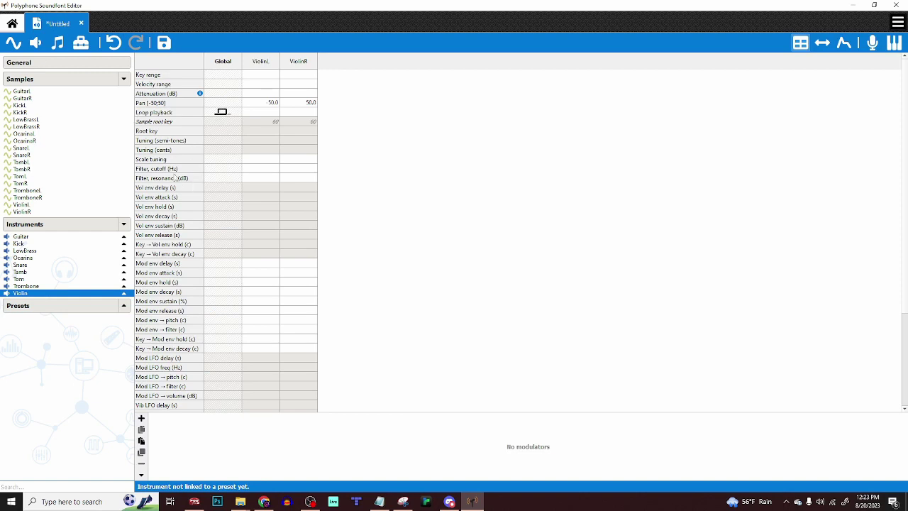
Set the Guitar and Kick instruments' global Loop playback to loop continuously
click(50, 237)
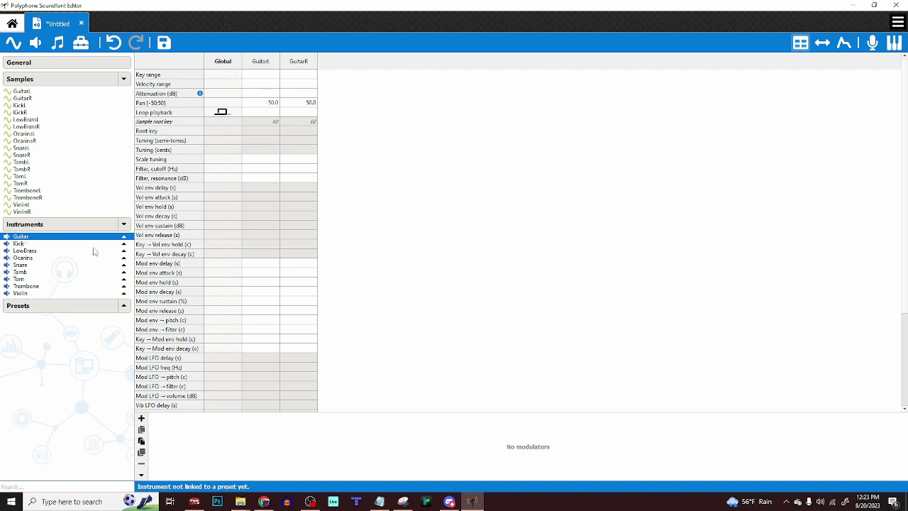
click(224, 116)
click(224, 116)
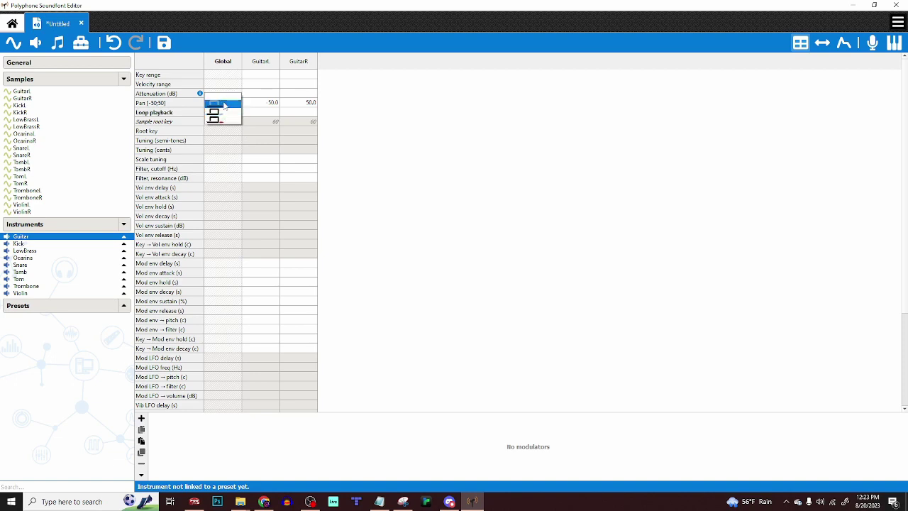
click(225, 105)
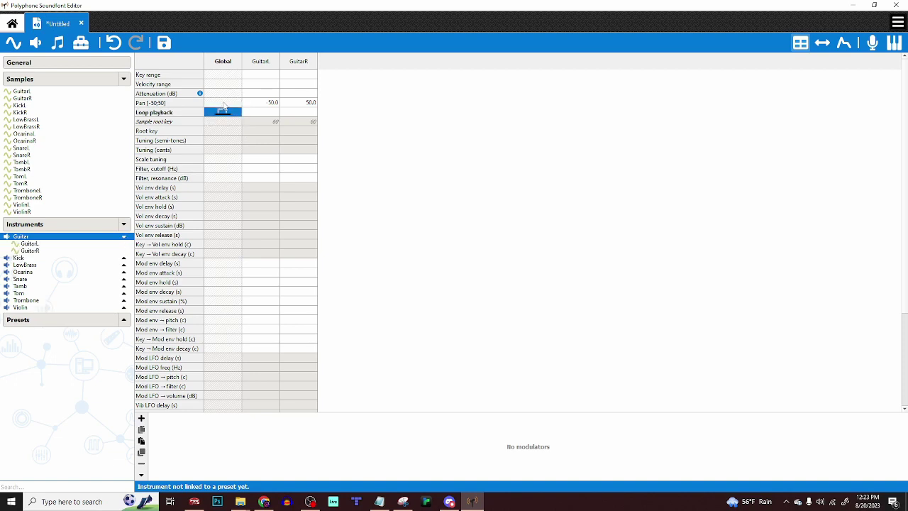
click(31, 258)
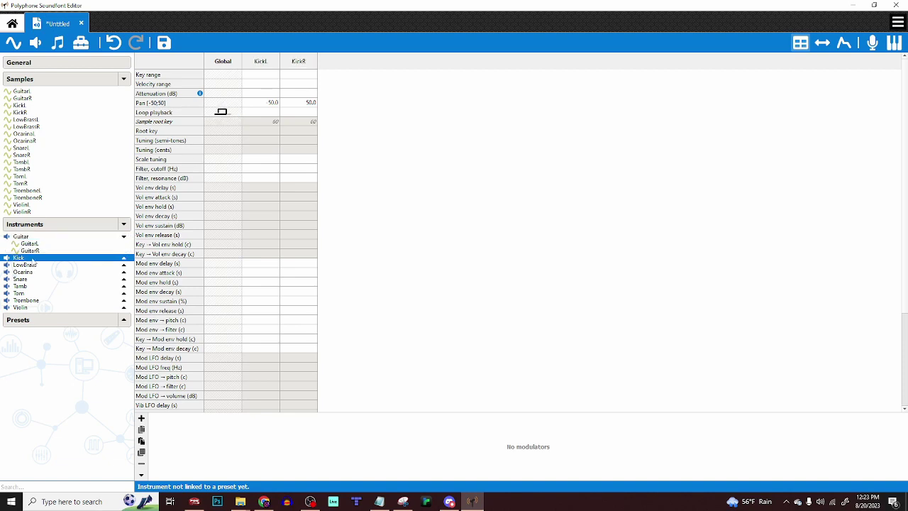
click(224, 113)
click(223, 107)
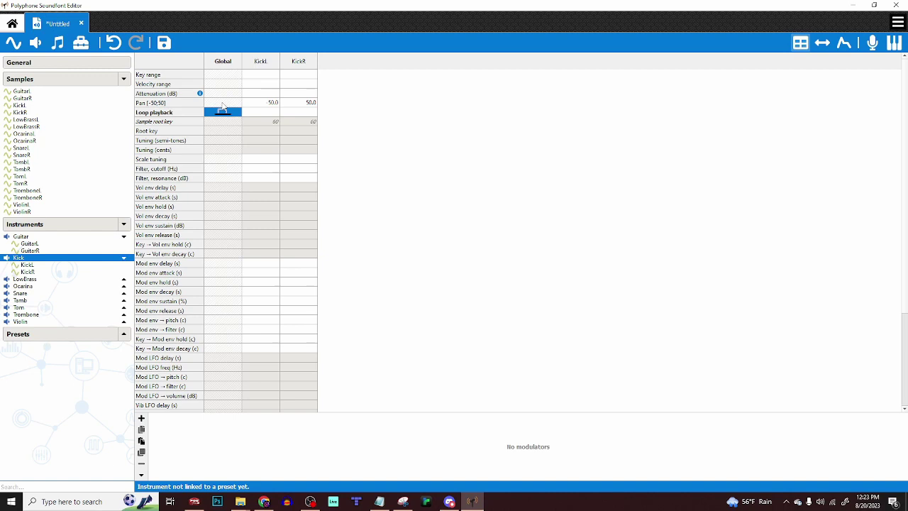
Set global Loop playback to loop continuously for Snare and Tamb
click(43, 287)
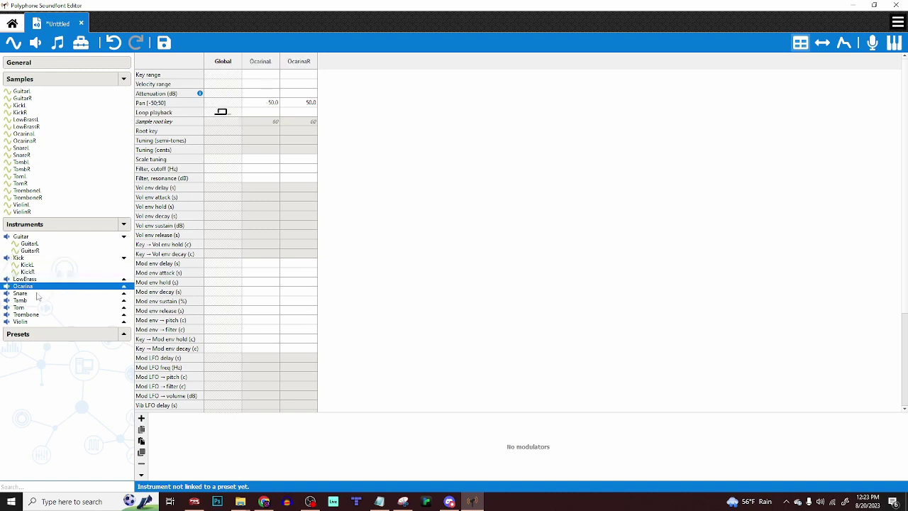
click(38, 295)
click(224, 113)
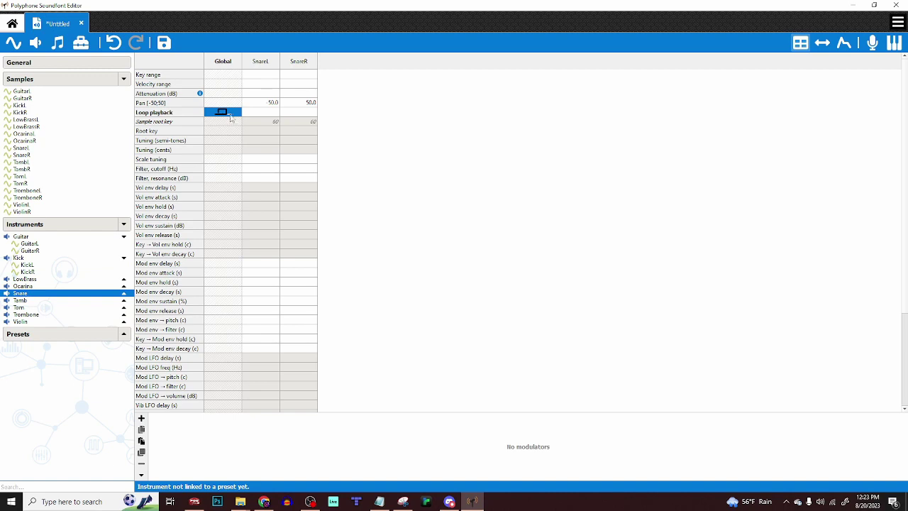
click(231, 118)
click(219, 117)
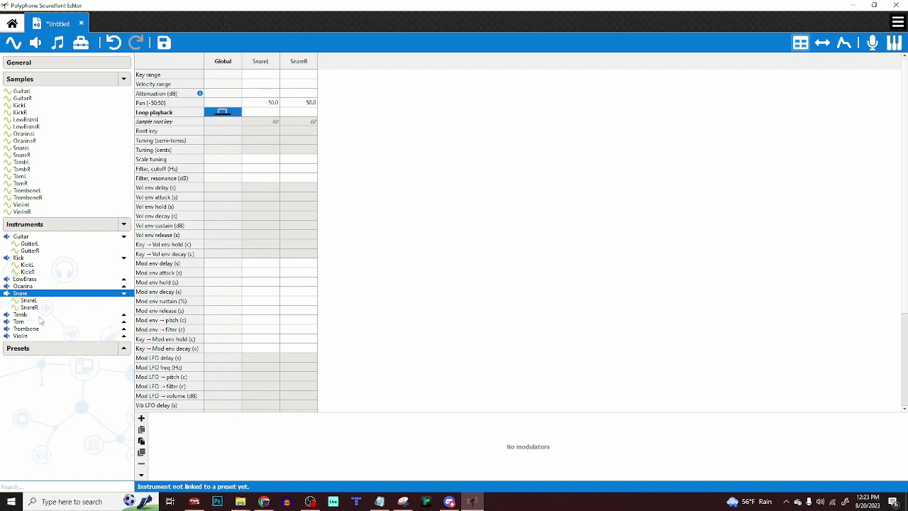
click(39, 316)
click(229, 115)
click(229, 117)
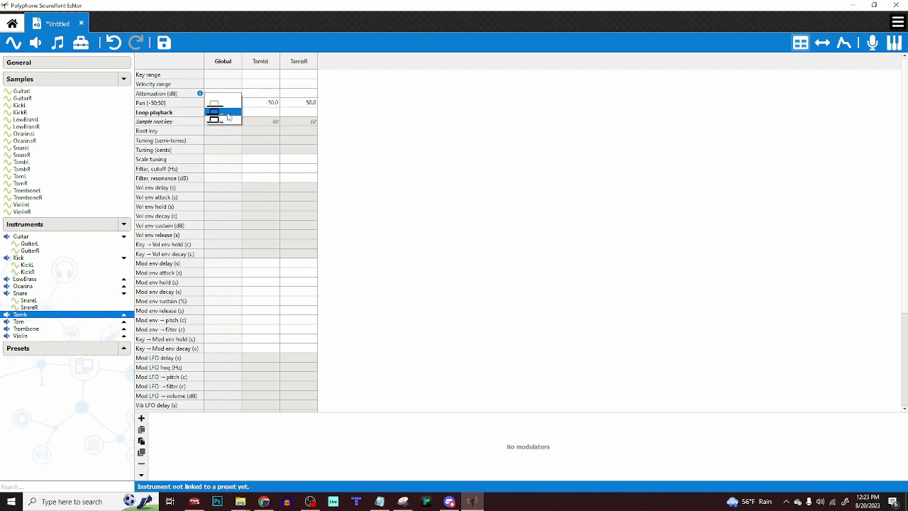
click(223, 105)
Make Tom loop continuously, then review the Trombone, Violin and LowBrass parameters
click(41, 344)
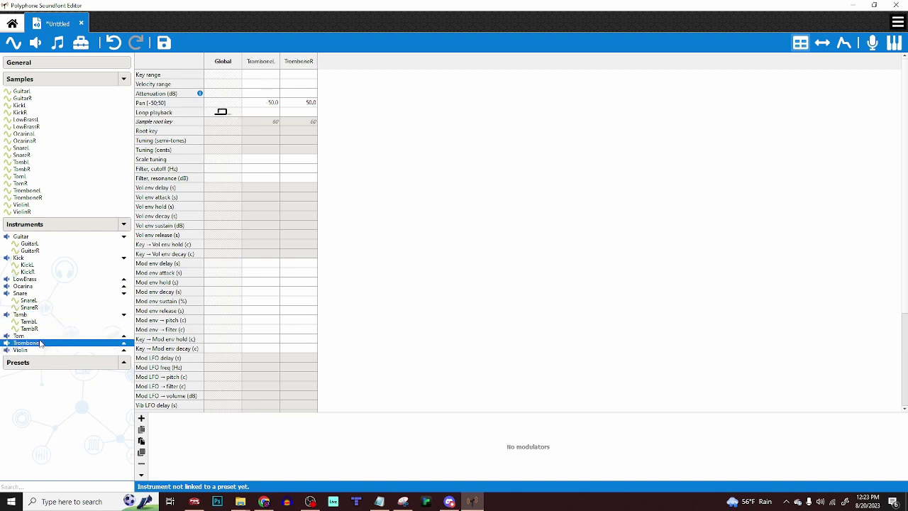
click(44, 337)
click(222, 112)
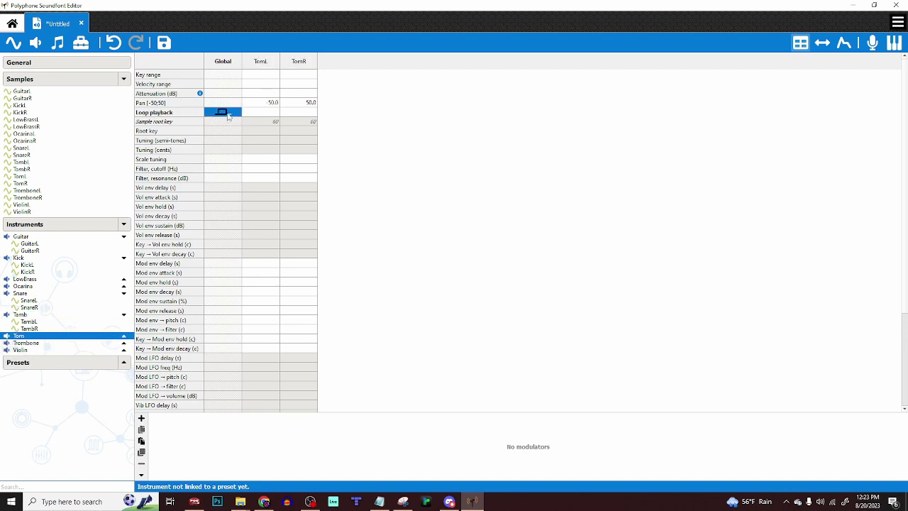
click(228, 117)
click(220, 108)
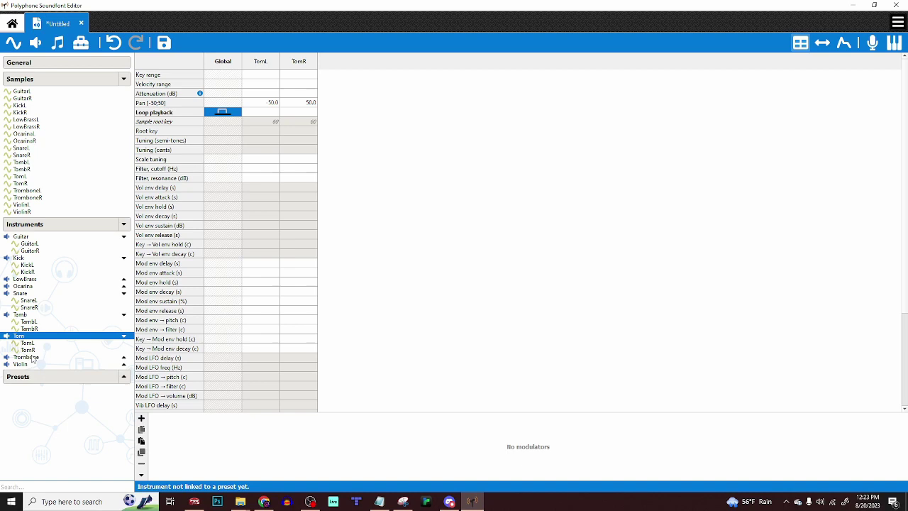
click(29, 357)
click(36, 365)
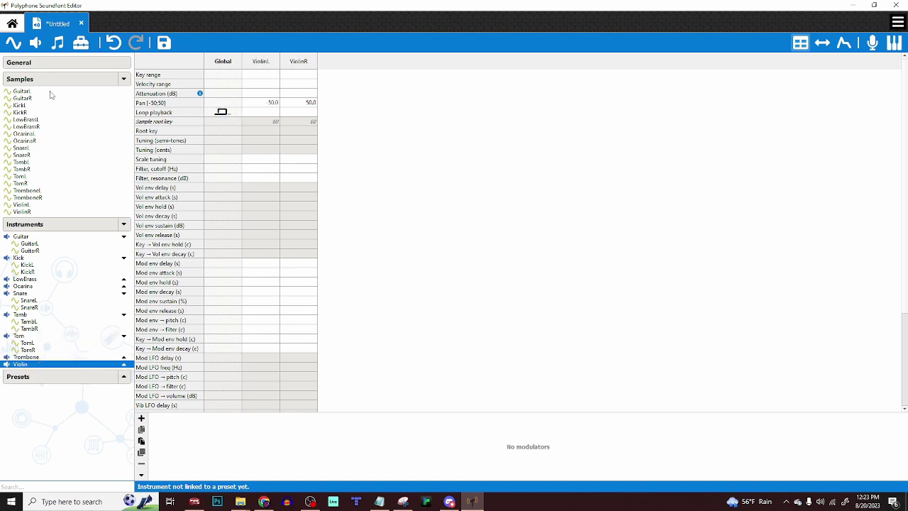
click(28, 280)
Set LowBrassL's loop start, then audition the Guitar samples and move to LowBrassR
click(27, 120)
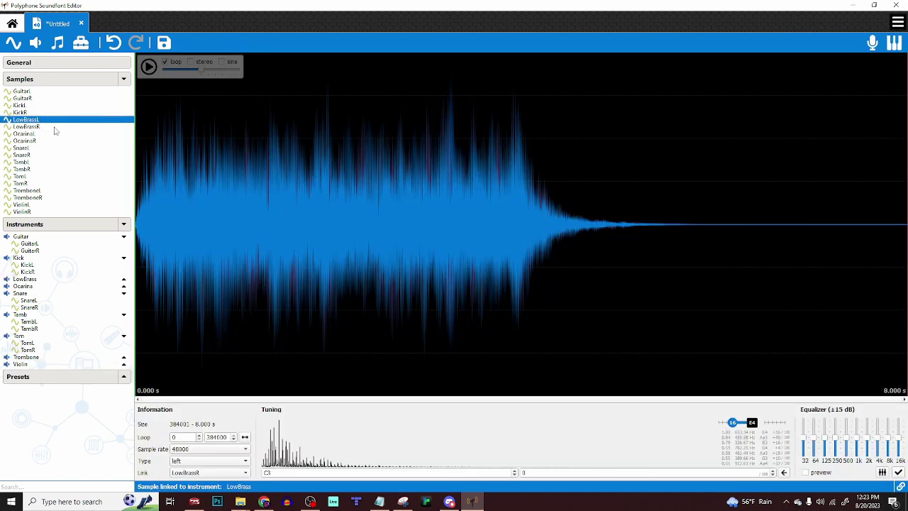
click(211, 146)
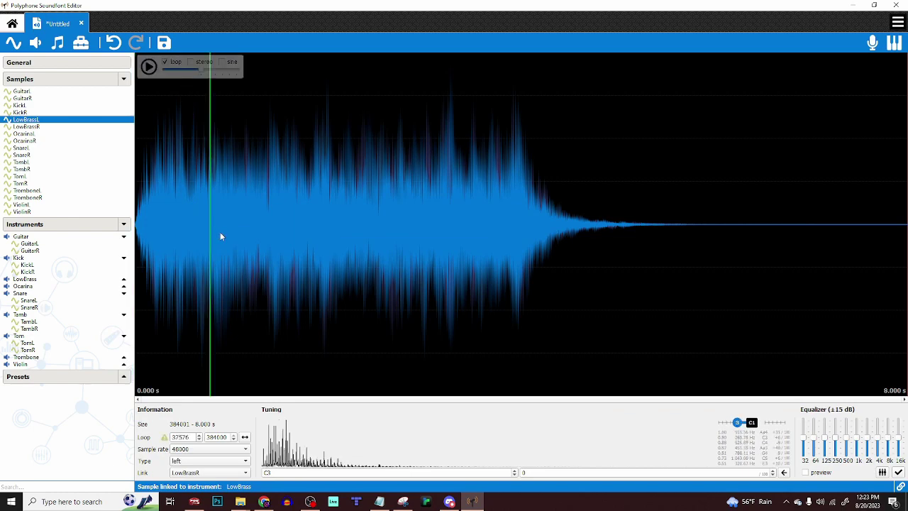
click(53, 80)
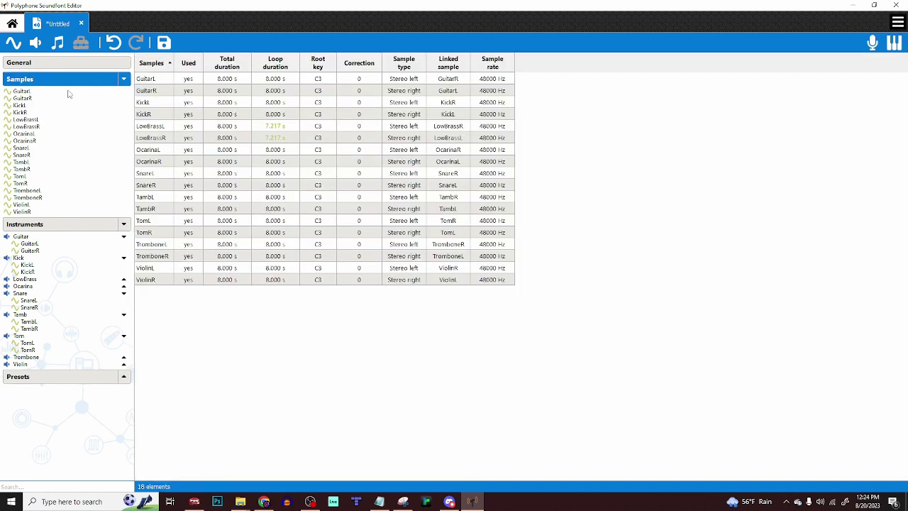
click(49, 91)
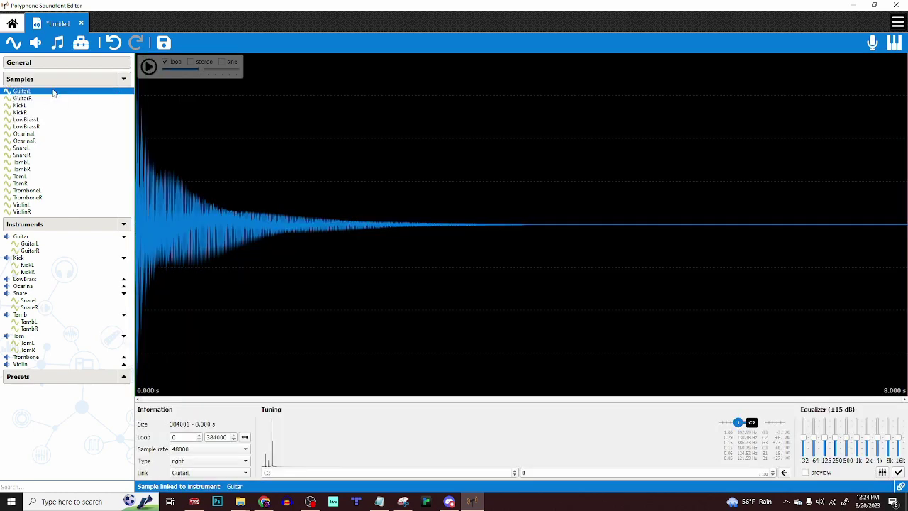
click(149, 67)
click(57, 98)
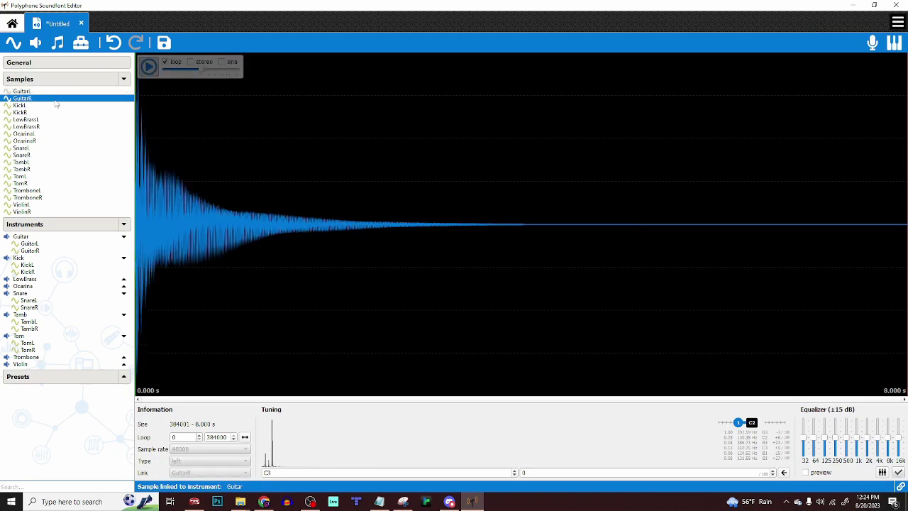
key(Down)
key(Down)
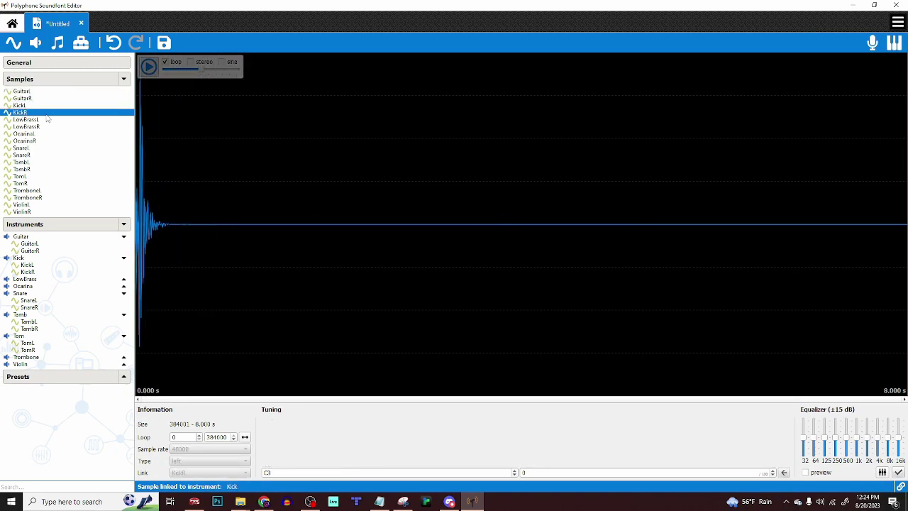
key(Down)
key(Down)
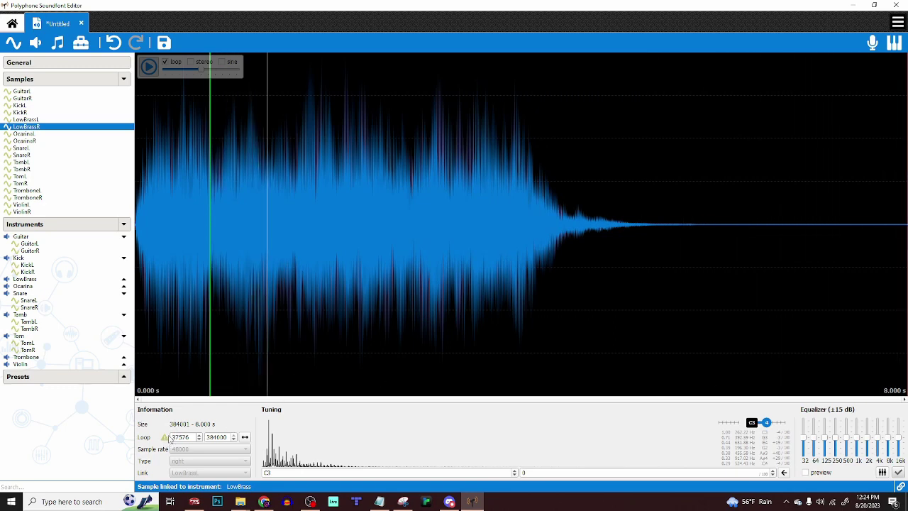
click(148, 66)
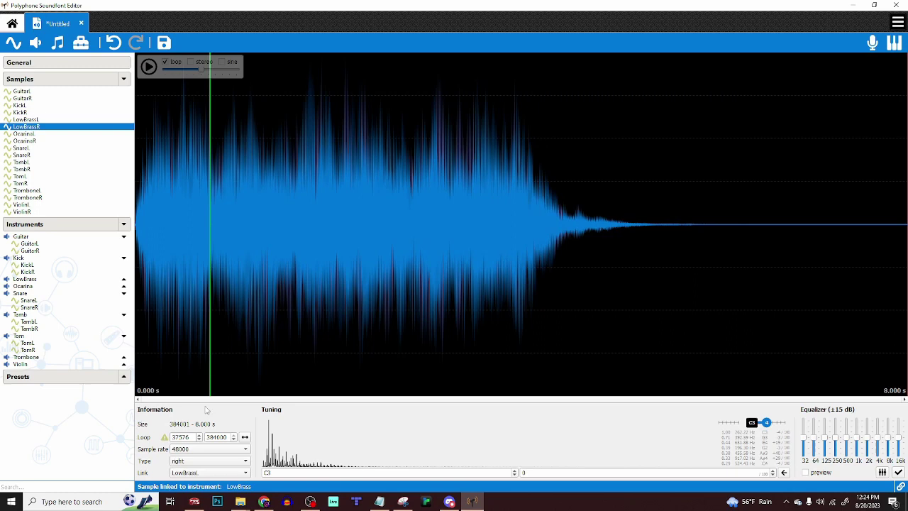
Loop LowBrassR from sample 43683 to about 147622 mid-waveform
click(244, 438)
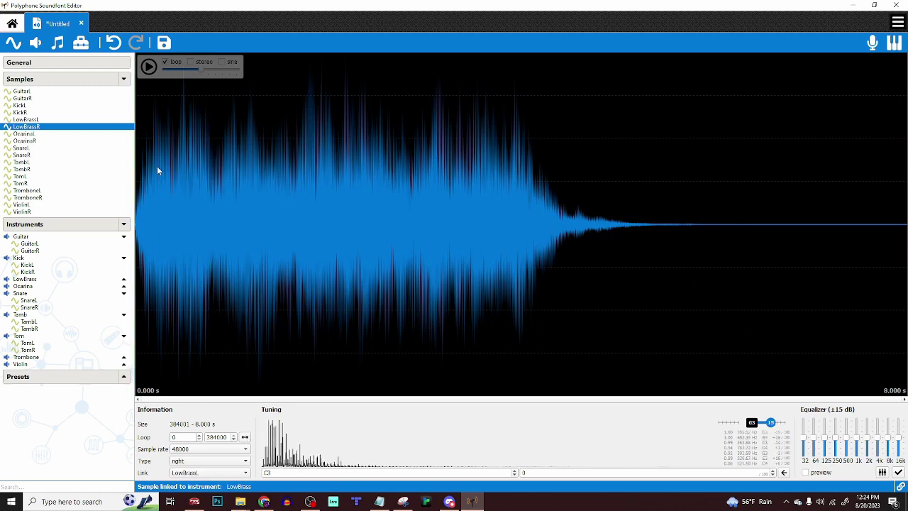
click(194, 108)
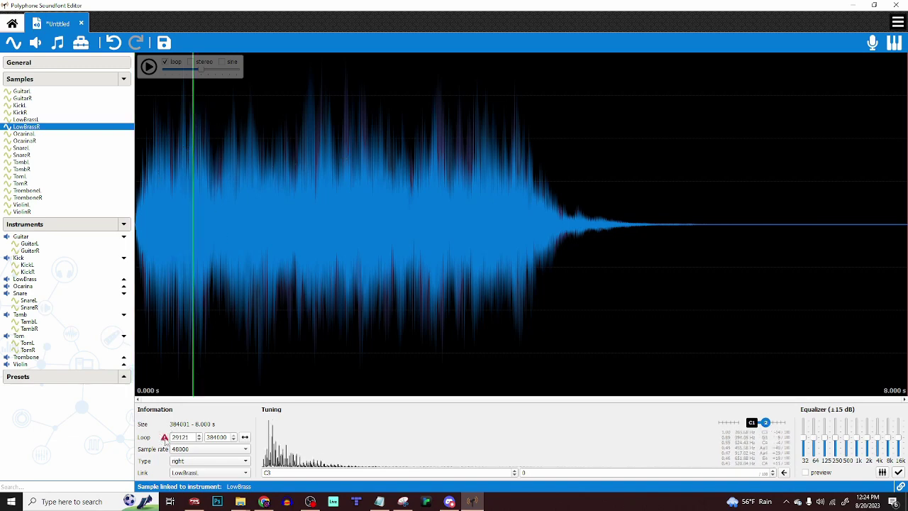
click(212, 112)
click(222, 138)
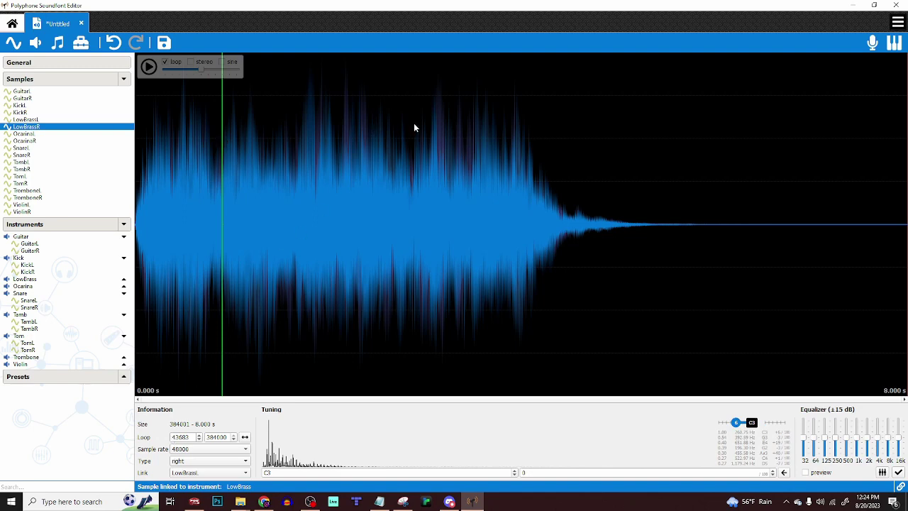
right_click(427, 92)
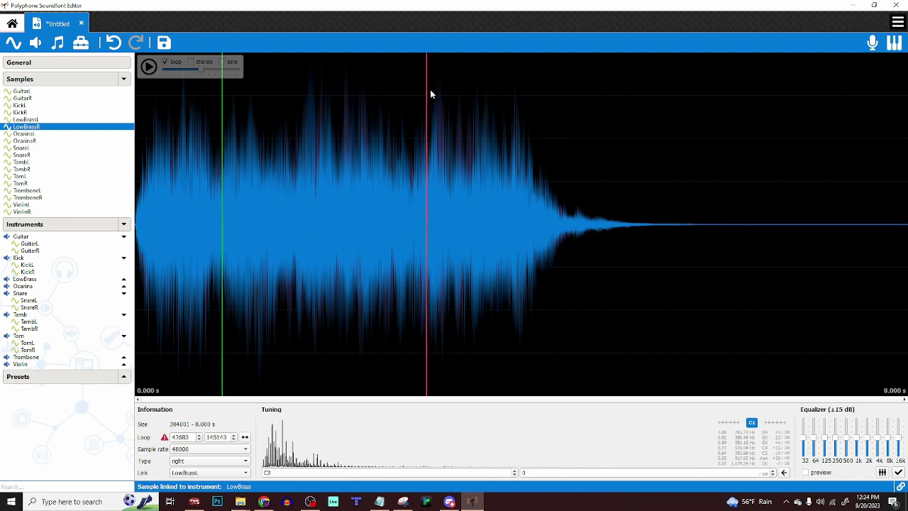
mouse_move(430, 92)
mouse_down()
mouse_move(504, 122)
mouse_move(478, 164)
mouse_move(485, 193)
mouse_move(434, 208)
mouse_up()
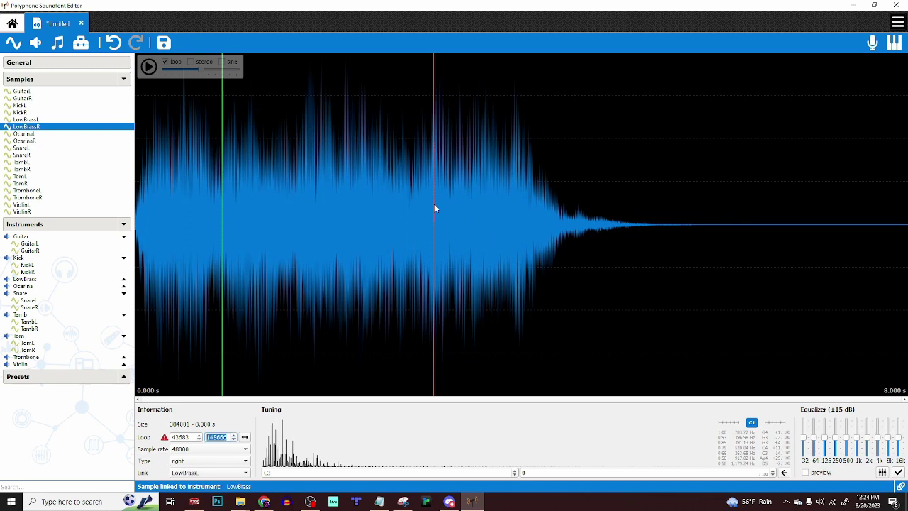
drag(434, 205, 431, 211)
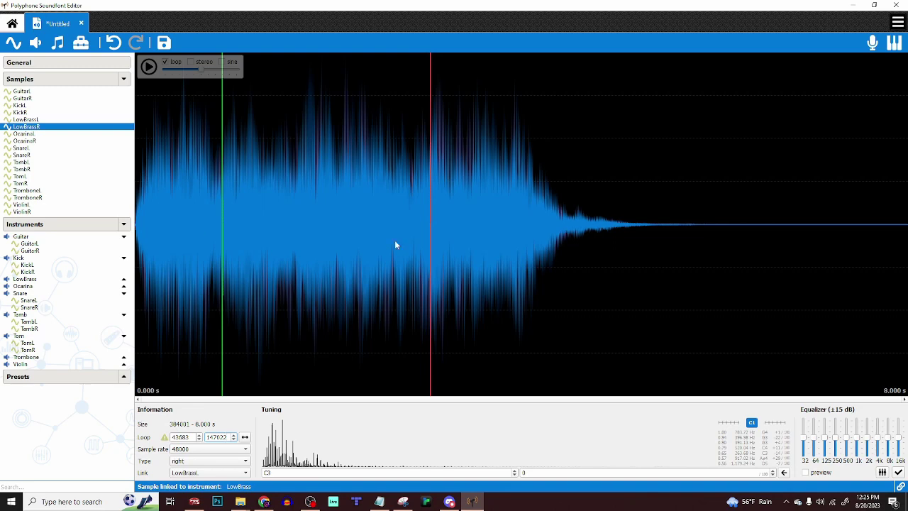
Set loop points on OcarinaL and on TromboneL (15734 to 91630)
click(48, 121)
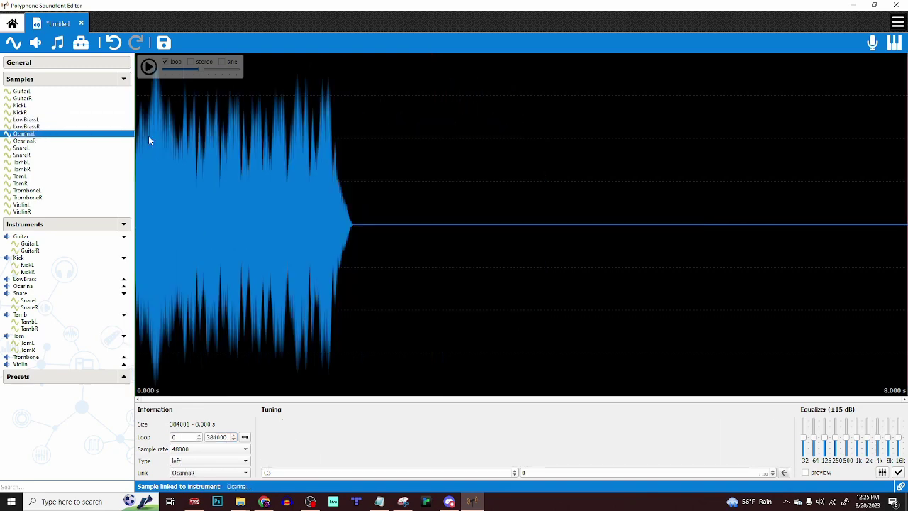
click(185, 133)
right_click(298, 98)
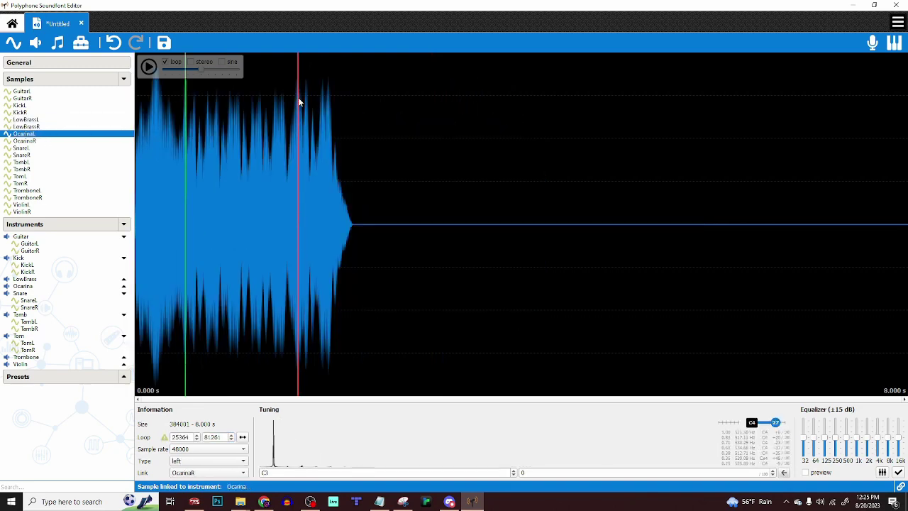
click(32, 149)
key(Down)
key(Down)
key(Down)
key(Down)
key(Down)
key(Down)
key(Down)
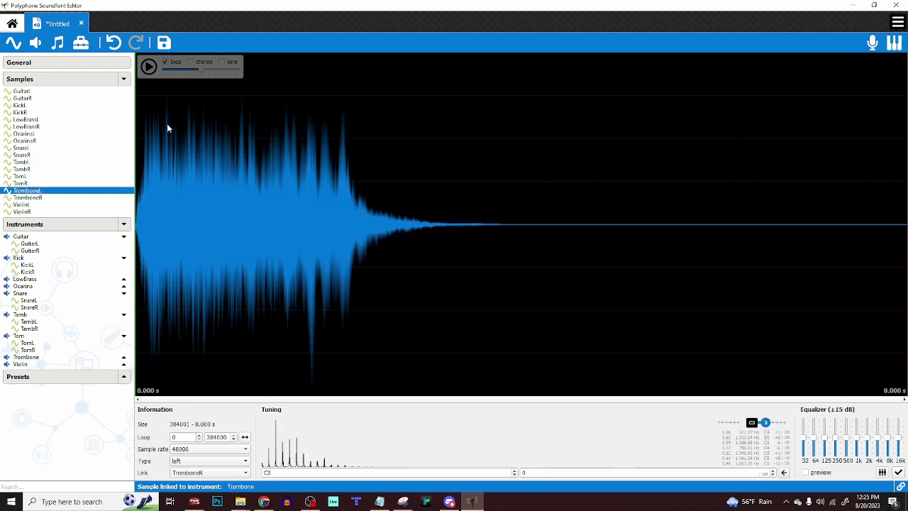
click(167, 124)
right_click(327, 133)
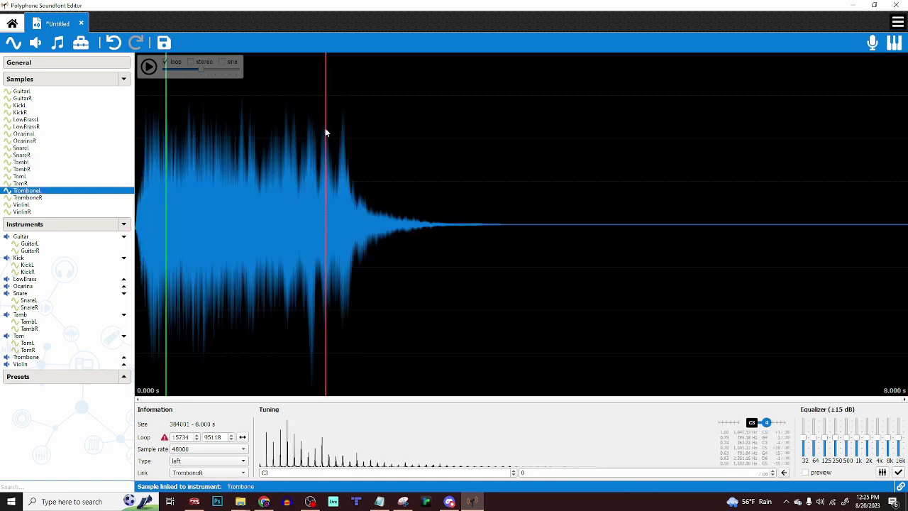
right_click(320, 134)
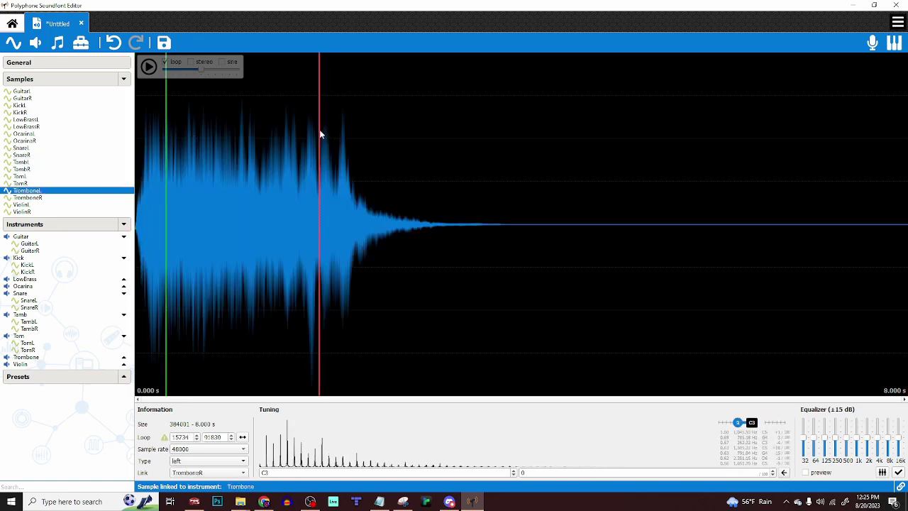
Set ViolinL's loop start at 27712 and show the Violin instrument
click(36, 205)
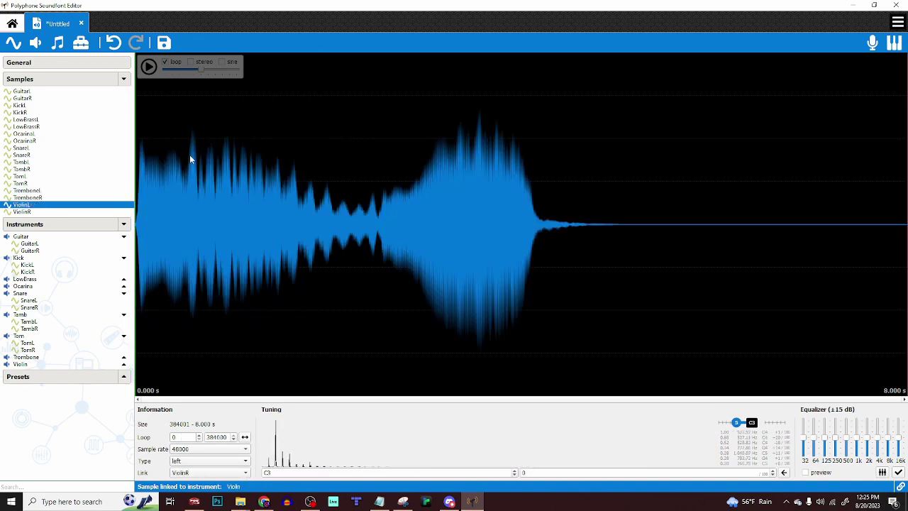
click(190, 153)
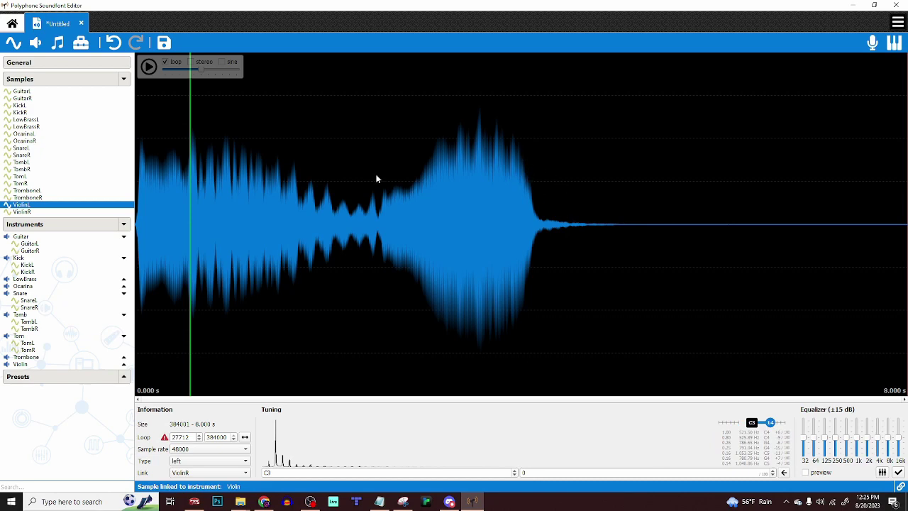
click(27, 366)
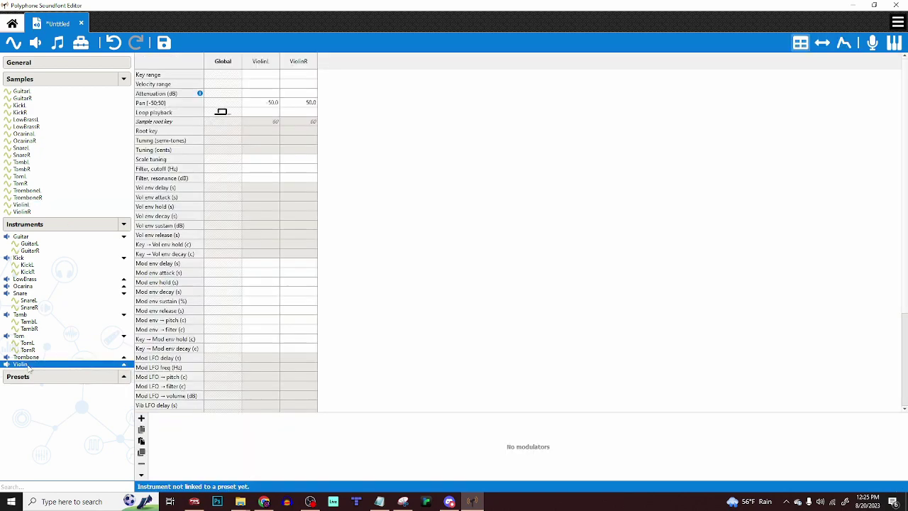
Set Violin's global Loop playback to the first, non-looping mode, then view GuitarL
click(221, 112)
click(221, 112)
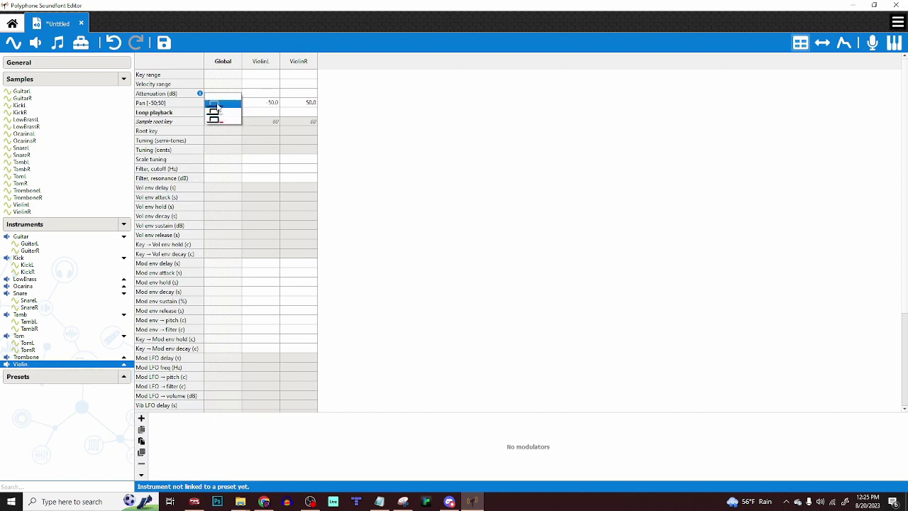
click(216, 105)
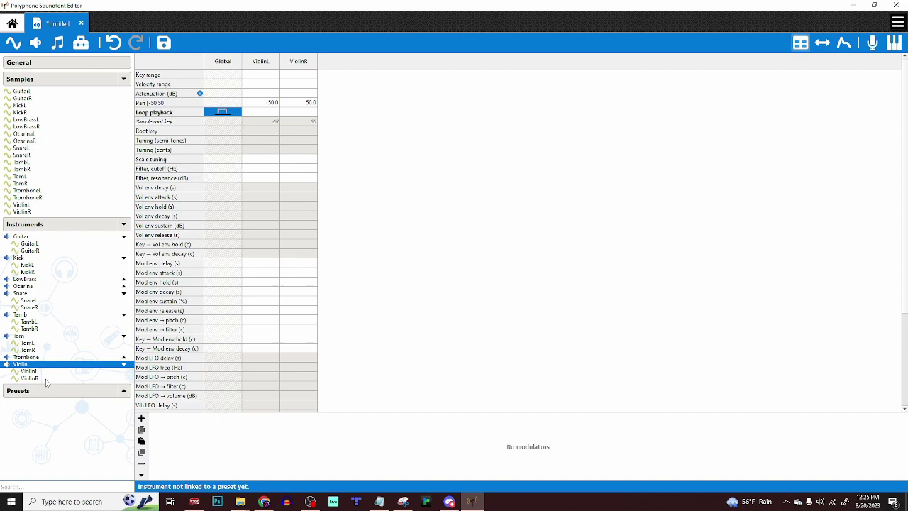
click(80, 444)
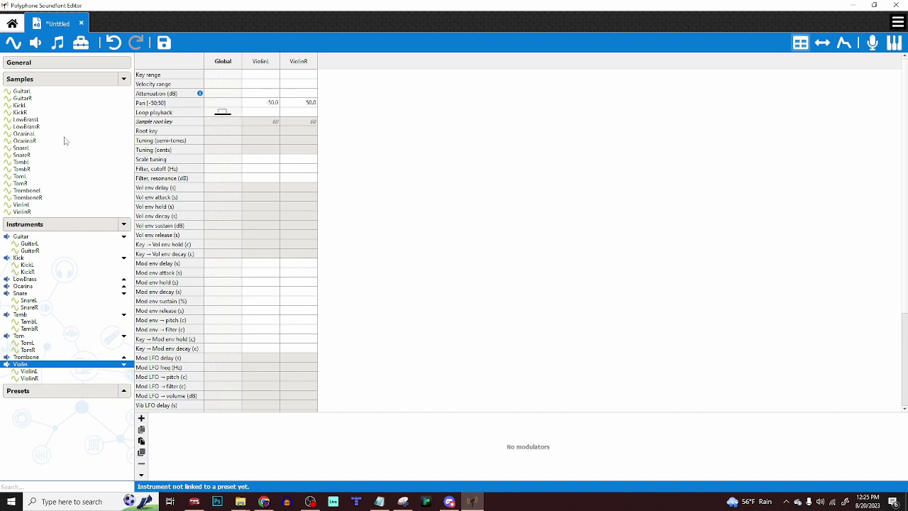
click(71, 94)
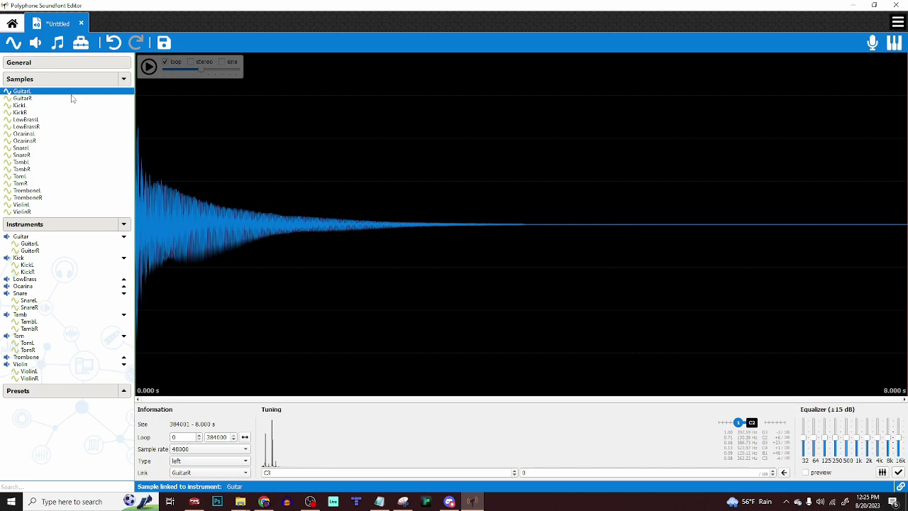
Multi-select Guitar, Kick, LowBrass, Ocarina, Snare, Tamb, Tom, Trombone and Violin to compare loop settings
click(57, 363)
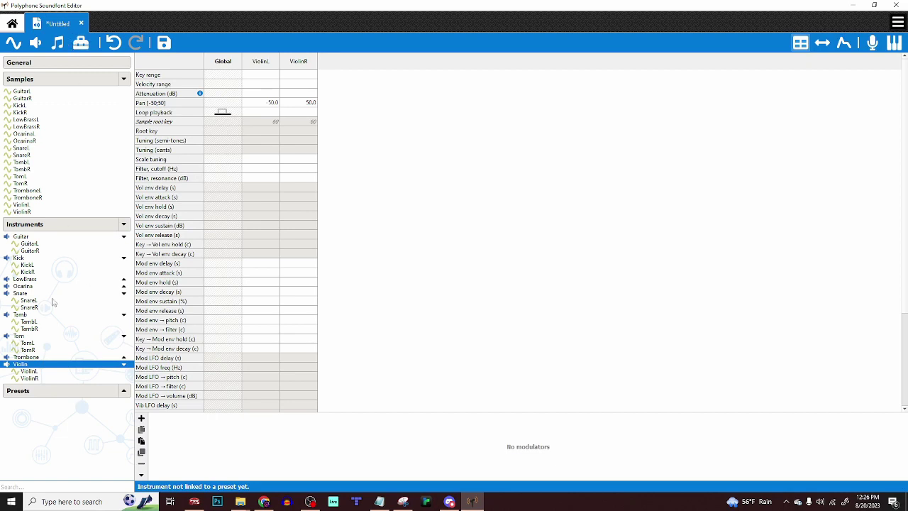
click(49, 237)
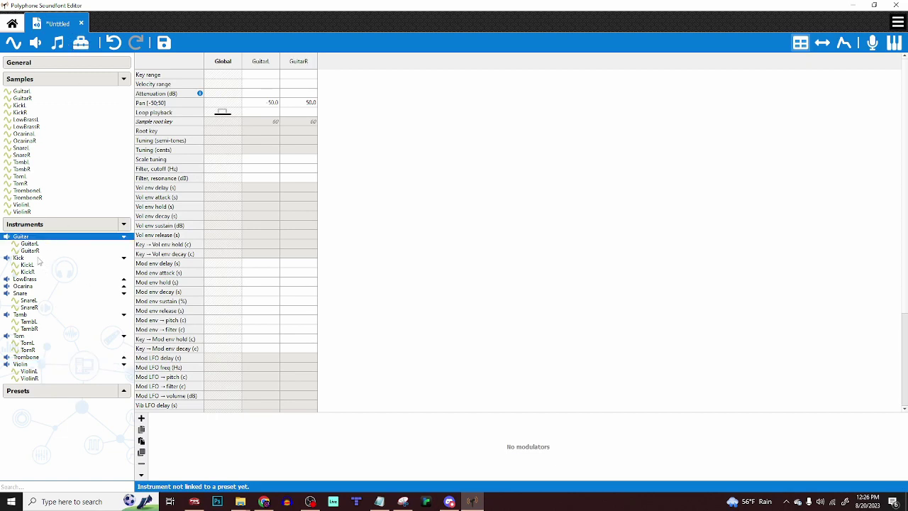
ctrl+click(38, 258)
ctrl+click(25, 279)
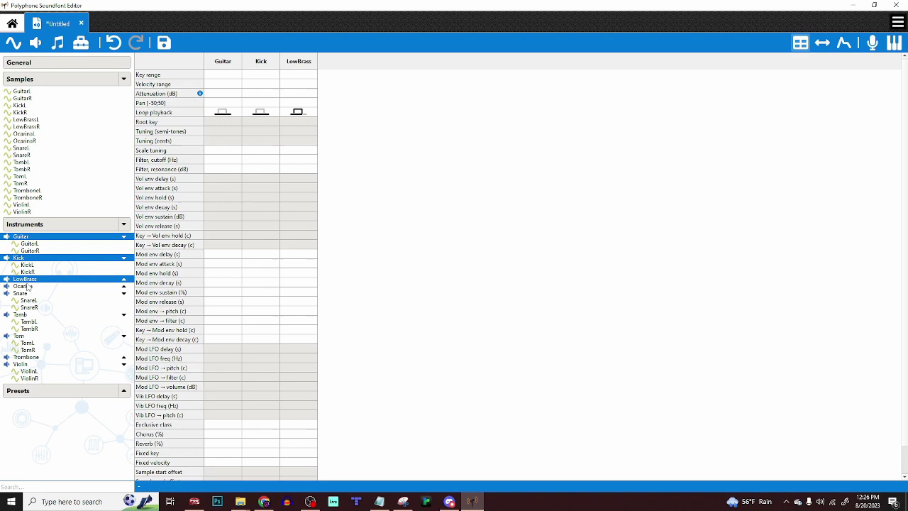
ctrl+click(25, 286)
ctrl+click(23, 293)
ctrl+click(23, 314)
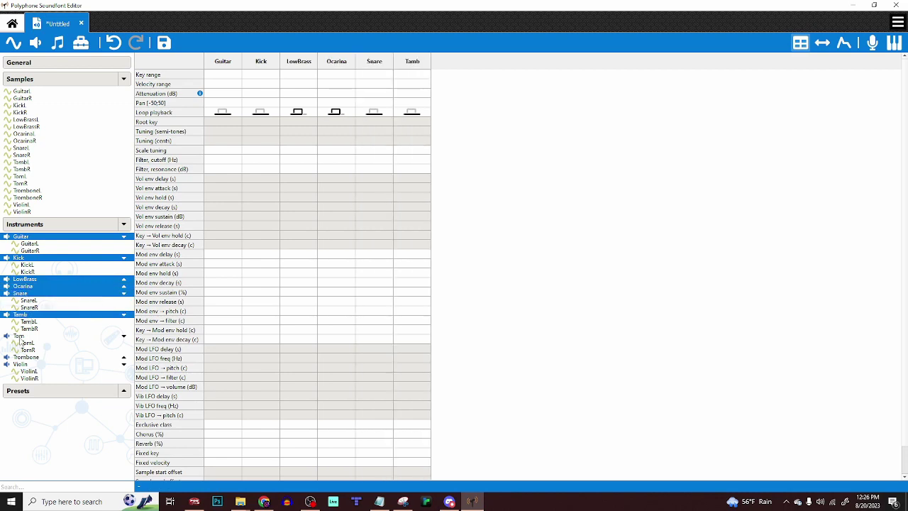
ctrl+click(21, 338)
ctrl+click(27, 358)
ctrl+click(26, 365)
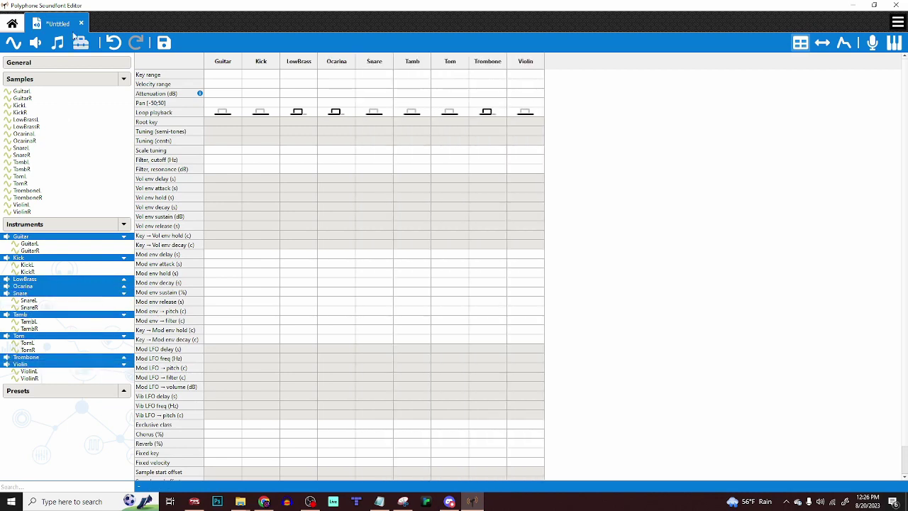
Cancel the combined preset and create a Guitar preset instead
click(59, 44)
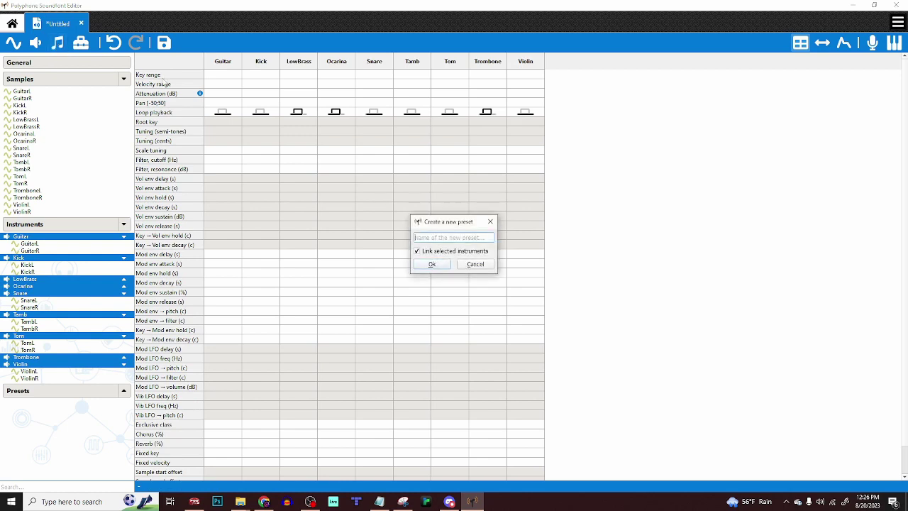
click(471, 265)
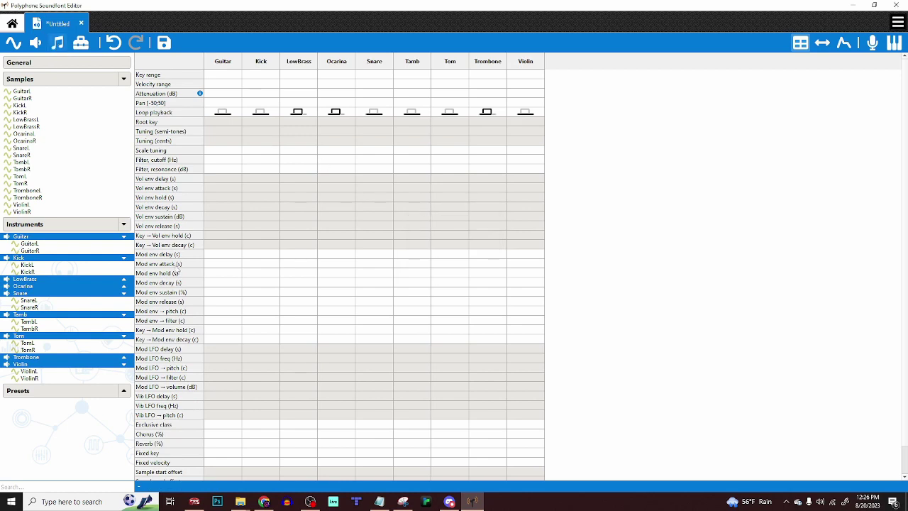
click(71, 238)
click(58, 43)
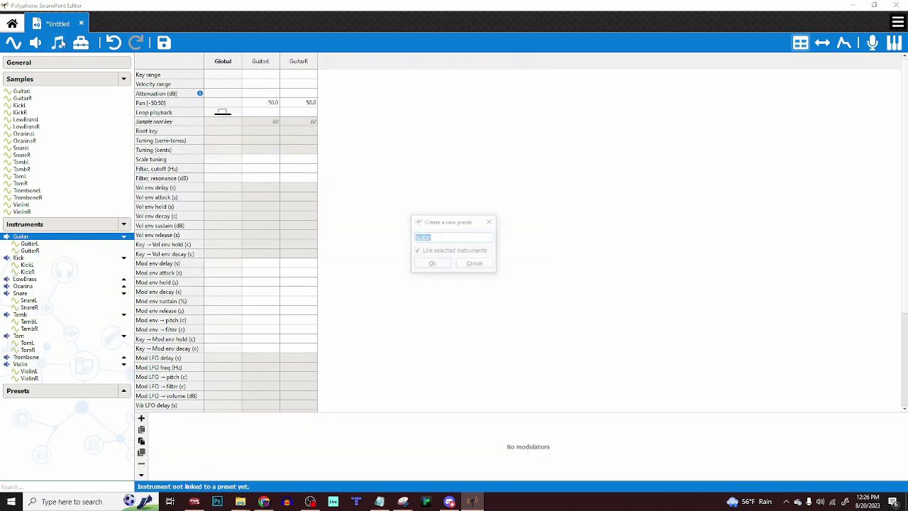
click(429, 263)
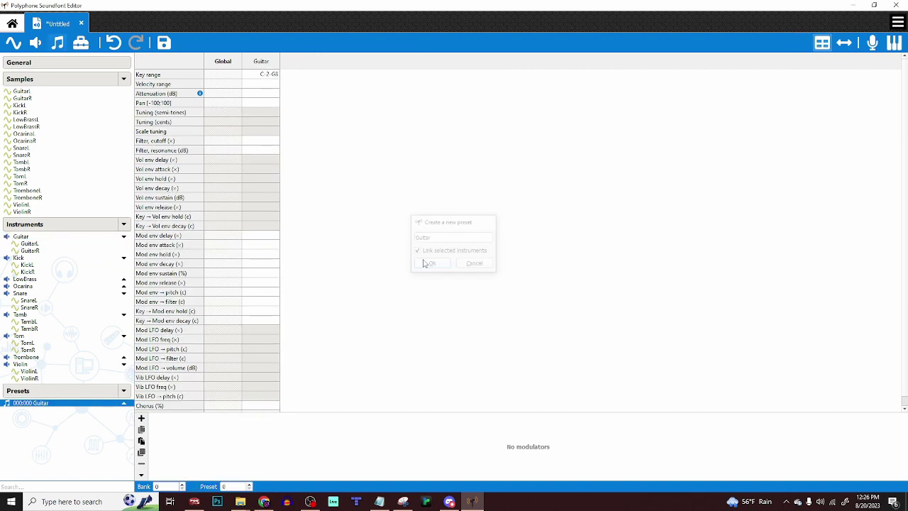
Create presets for the LowBrass and Ocarina instruments
click(67, 258)
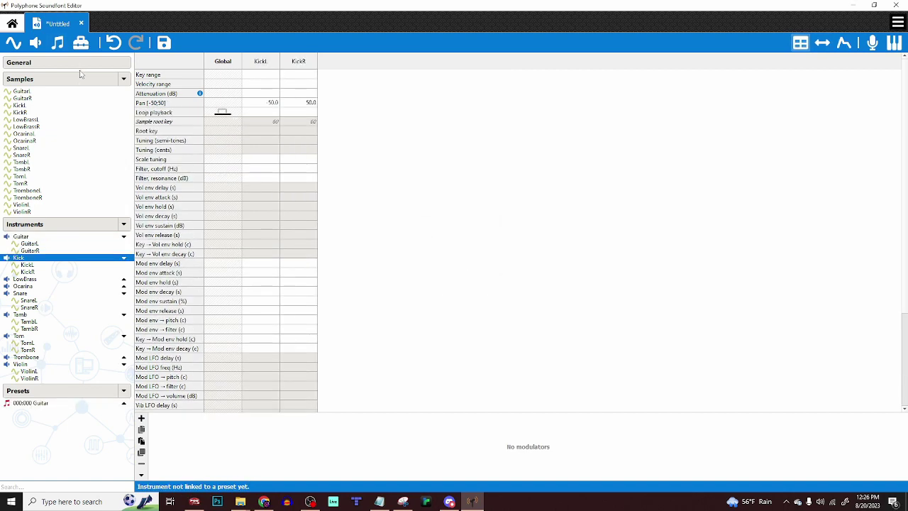
click(42, 280)
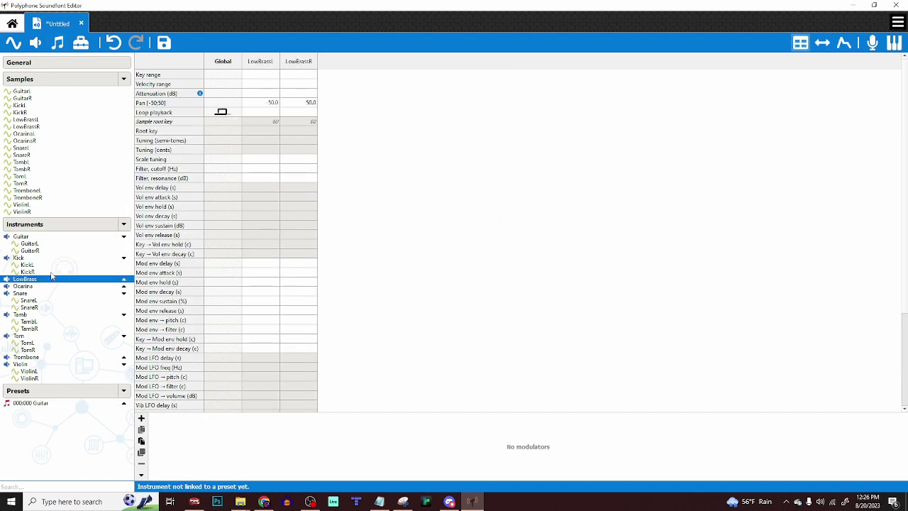
click(59, 43)
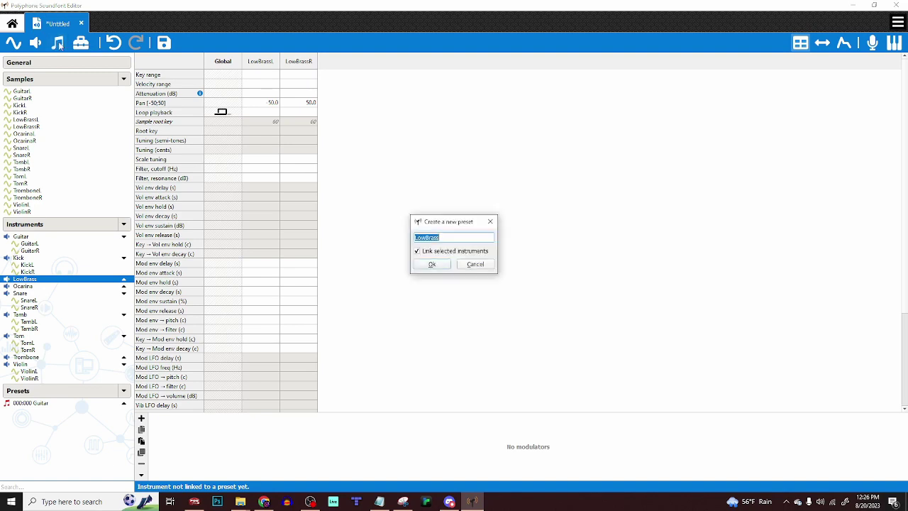
click(433, 265)
click(68, 287)
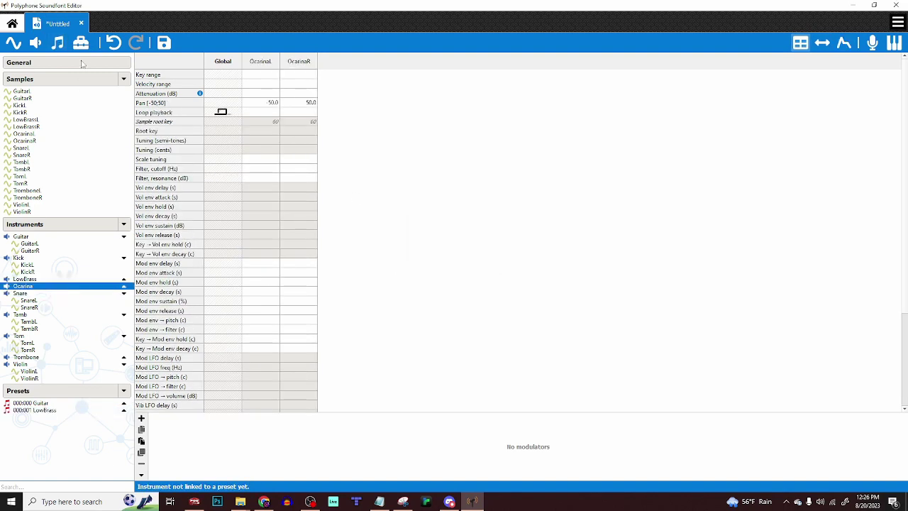
click(59, 44)
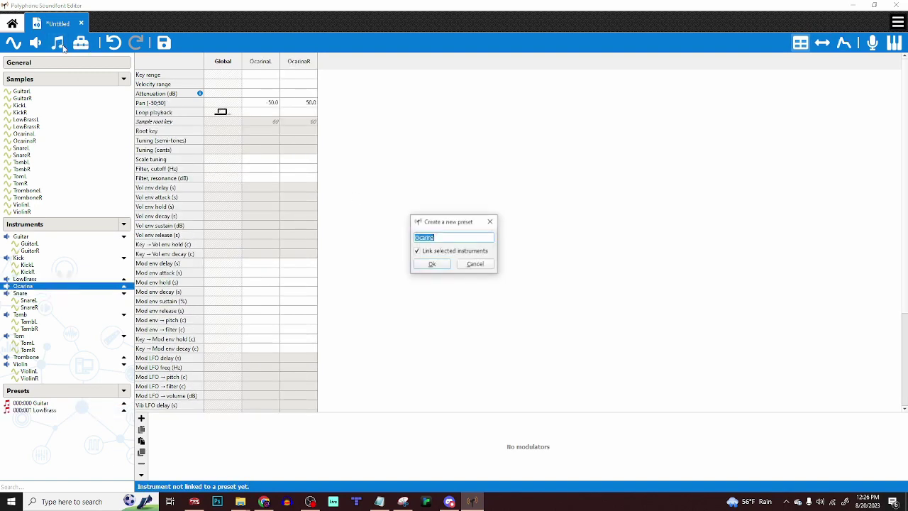
click(422, 265)
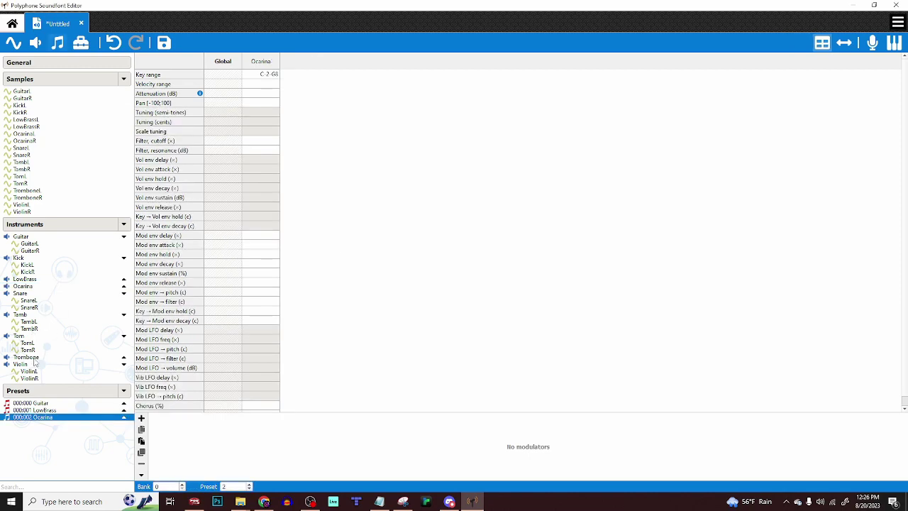
Create presets for the Trombone and Violin instruments
click(34, 357)
click(59, 43)
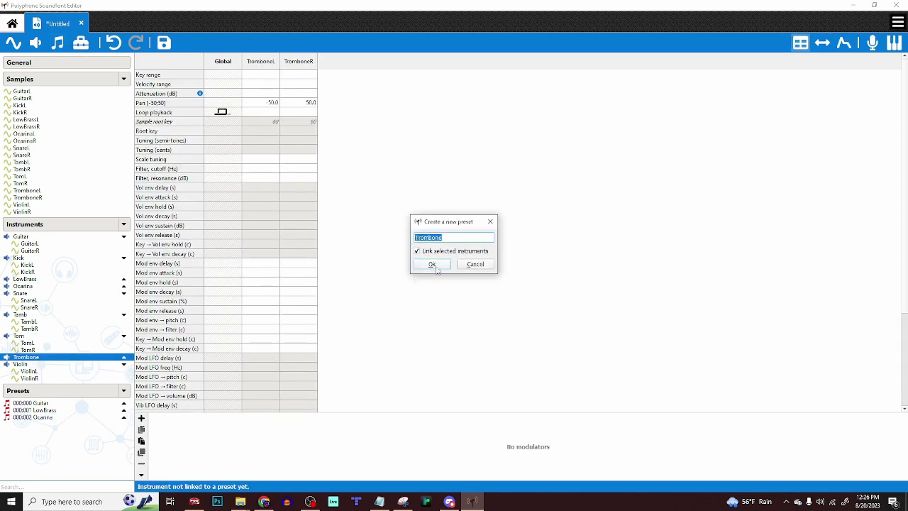
click(434, 265)
click(52, 364)
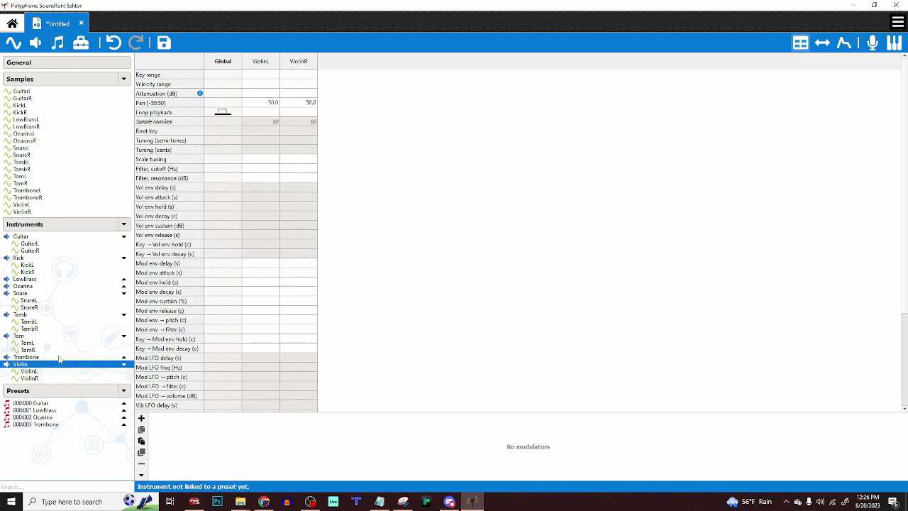
click(82, 44)
click(427, 264)
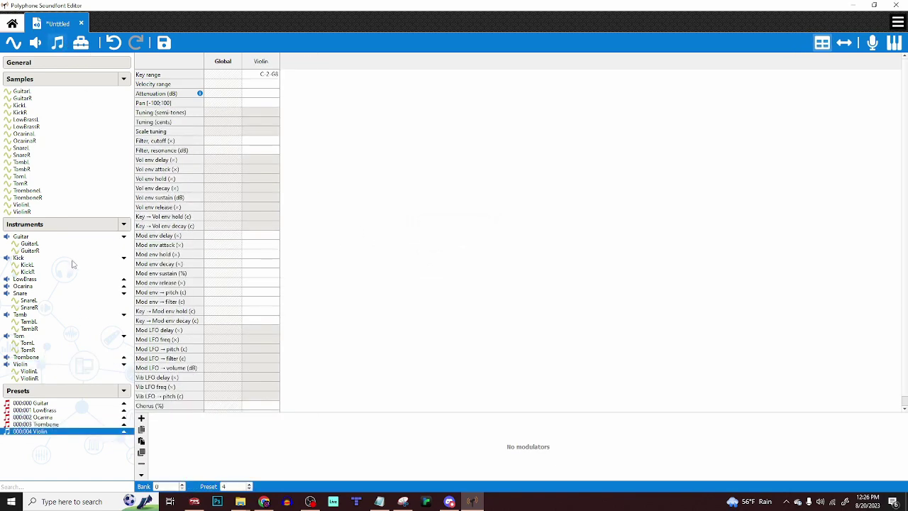
Create presets for Kick, Snare and Tom, completing 000 Guitar through 007 Tom
click(42, 258)
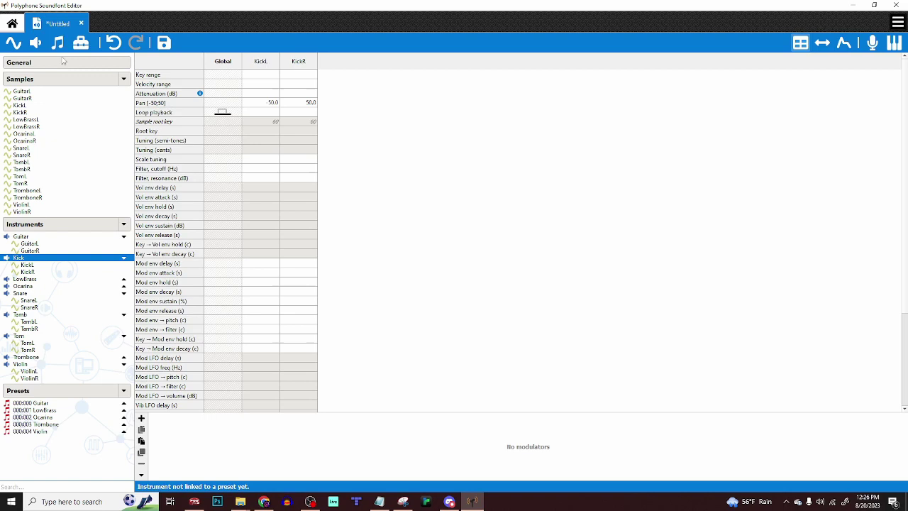
click(81, 43)
click(433, 264)
click(38, 290)
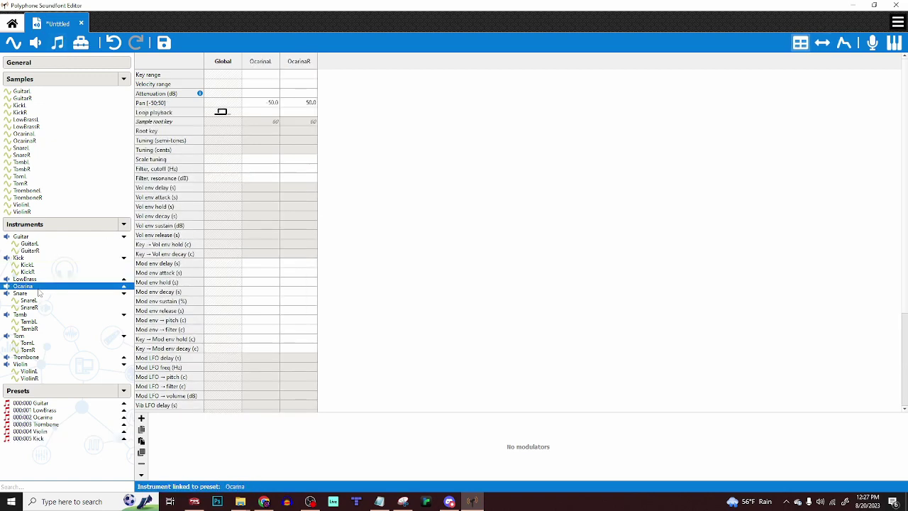
click(40, 294)
click(81, 44)
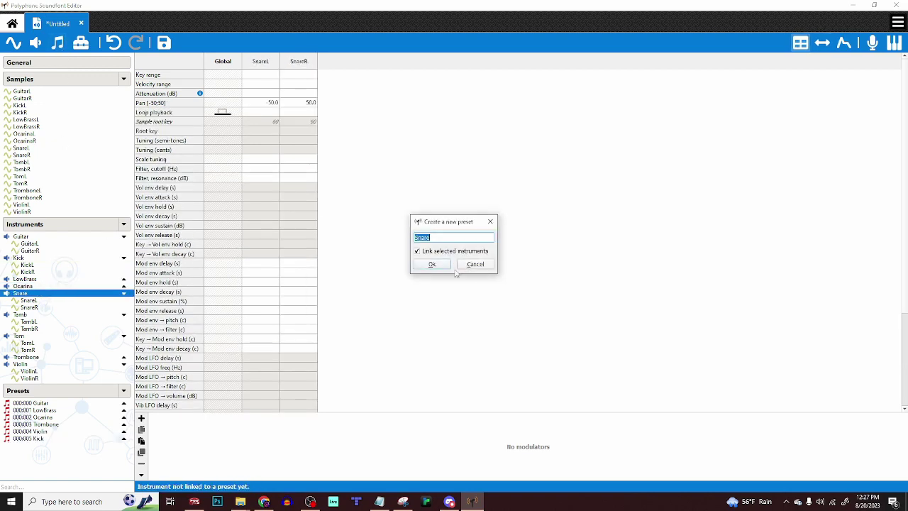
click(433, 264)
click(56, 337)
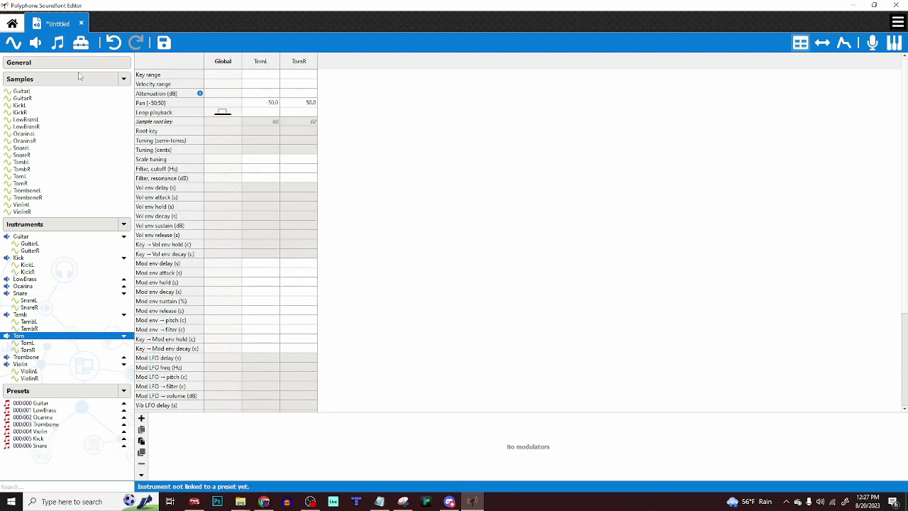
click(81, 43)
click(433, 264)
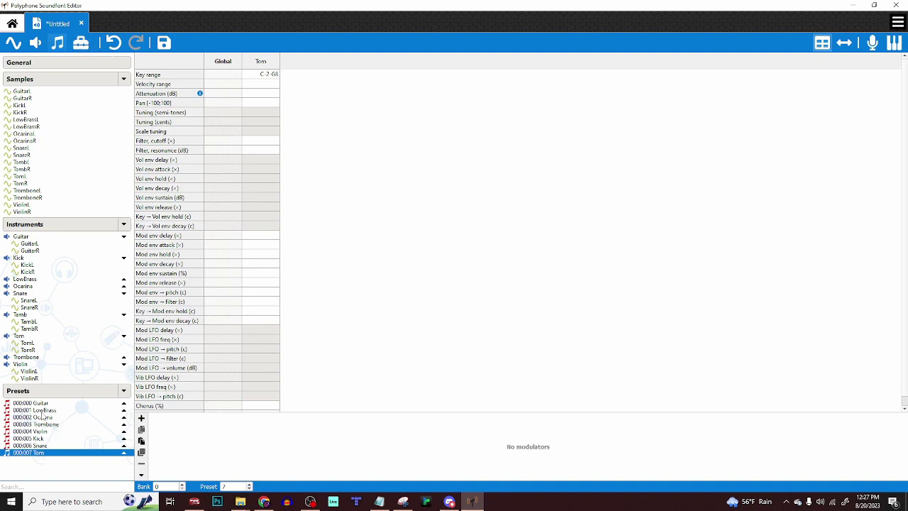
Expand the Guitar preset to reveal its Guitar instrument, then view the Trombone and Violin presets
click(58, 403)
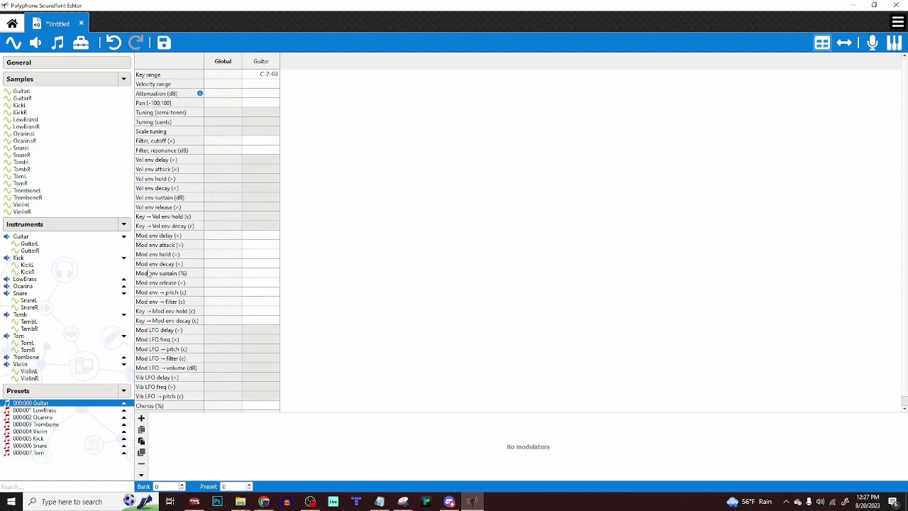
double_click(49, 403)
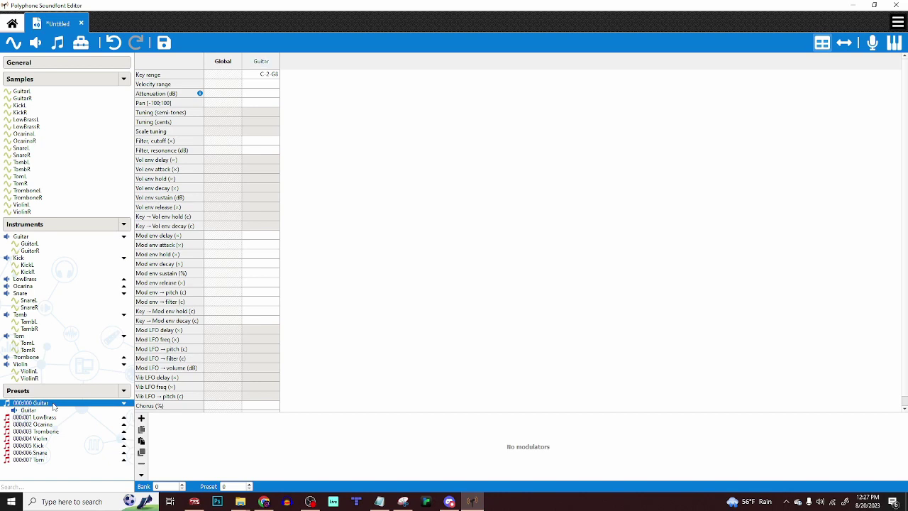
click(42, 431)
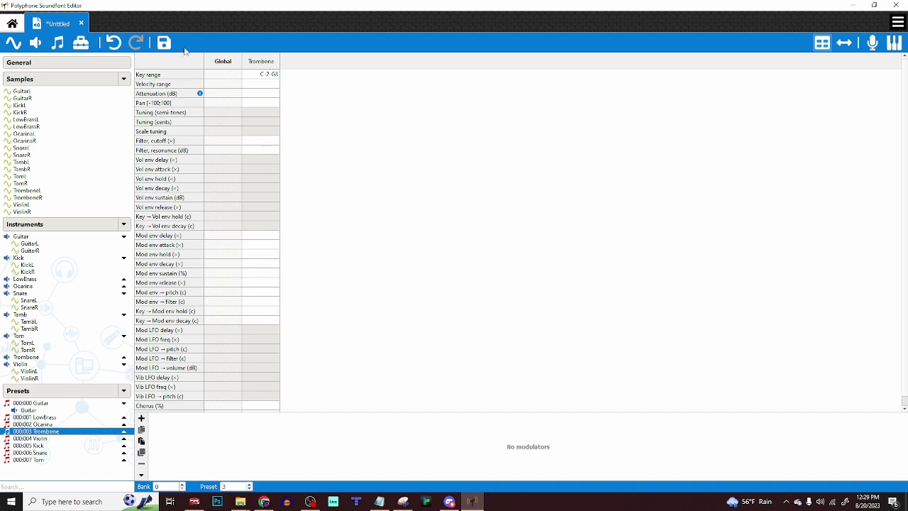
click(61, 438)
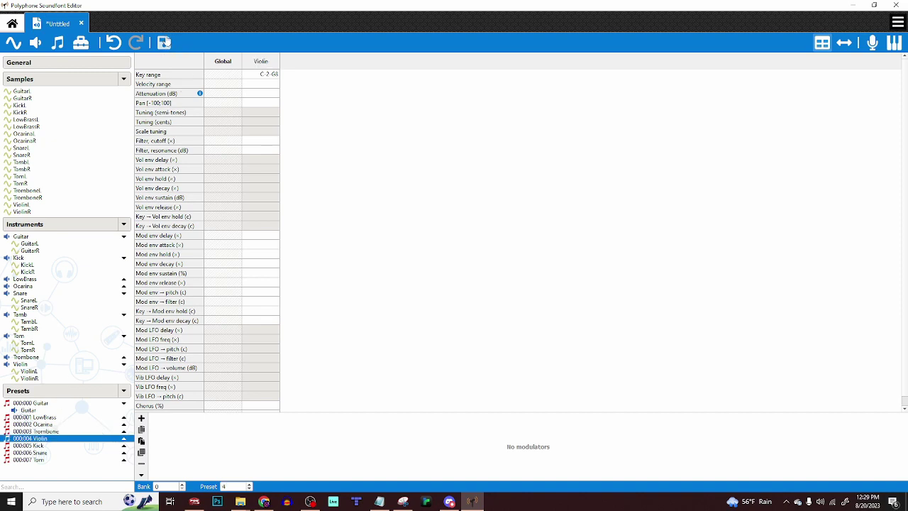
Save the soundfont as Western.sf2 in the Desktop's Western SoundFont folder
click(164, 44)
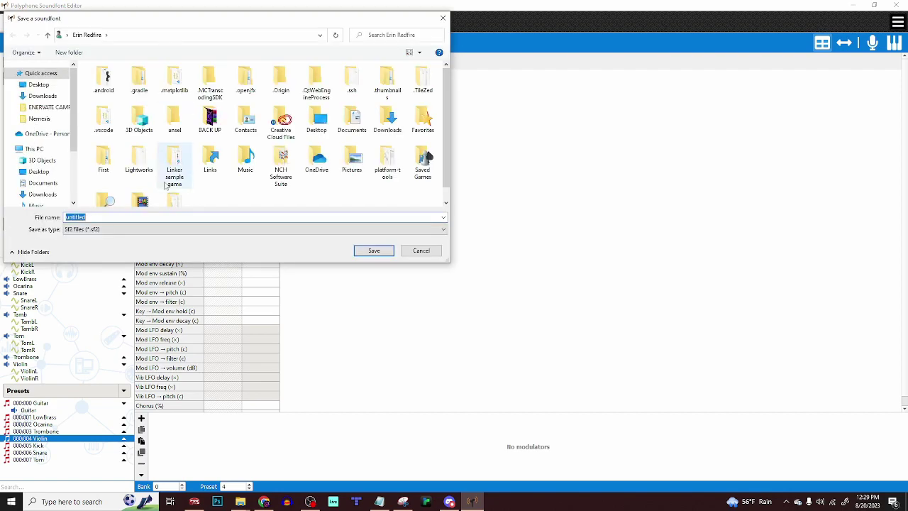
click(39, 84)
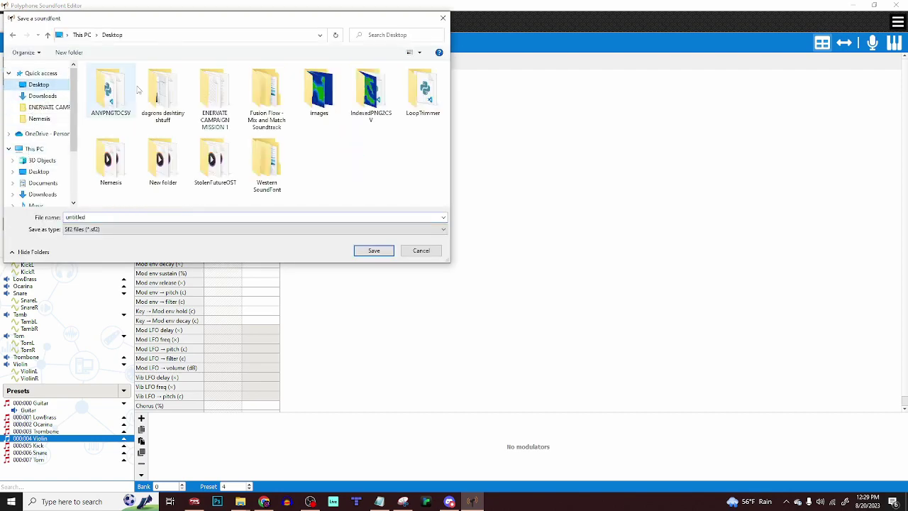
double_click(266, 165)
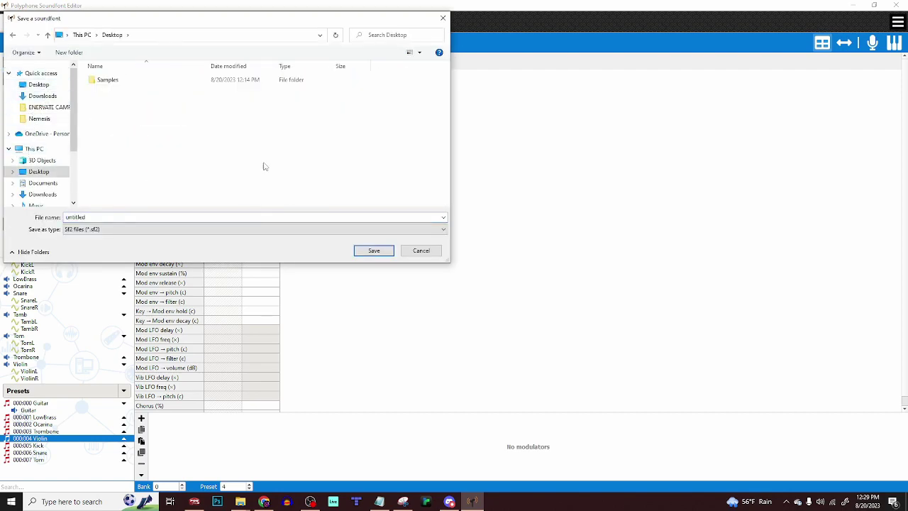
double_click(238, 218)
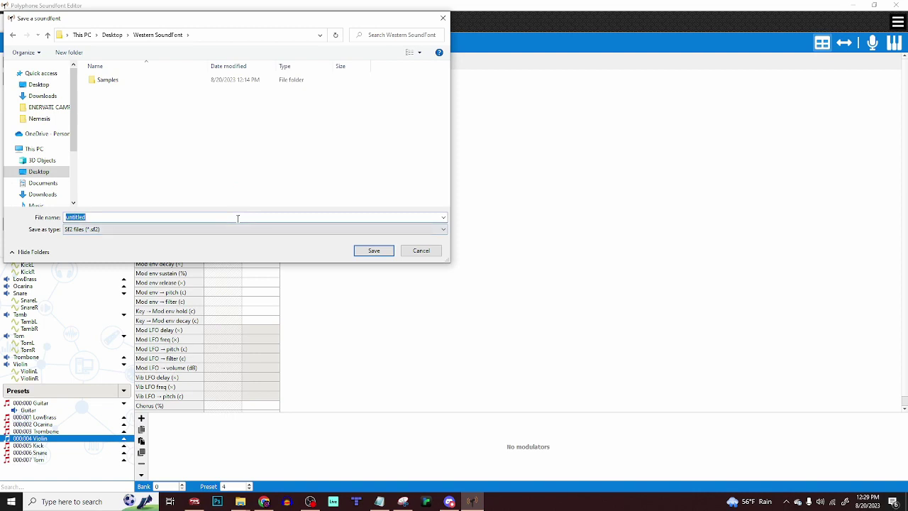
text(Western)
key(Return)
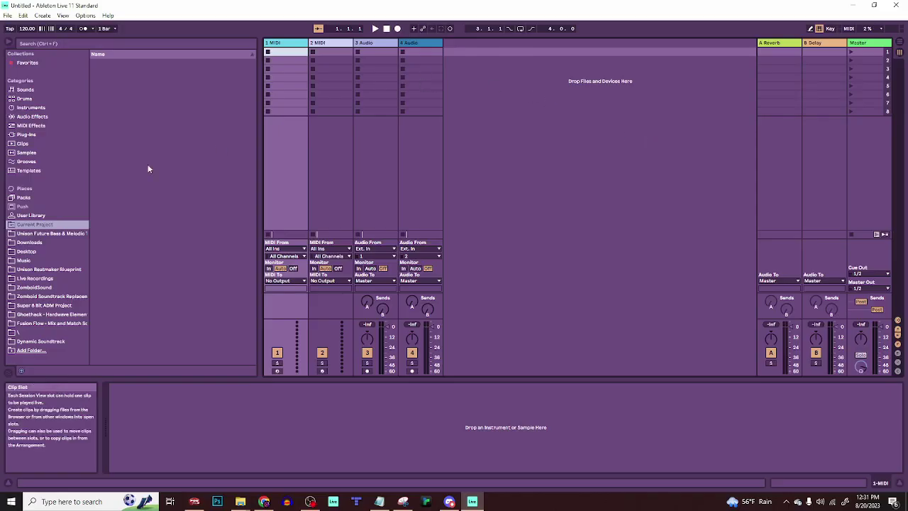
Search the Ableton plug-in browser for 'plo' and select sforzando under VST3 > Plogue Art et Technologie, Inc
click(27, 134)
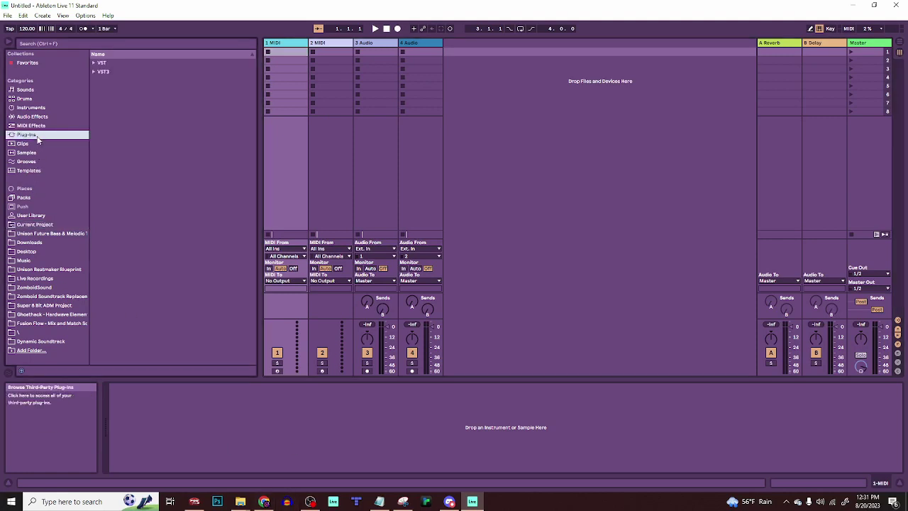
click(94, 64)
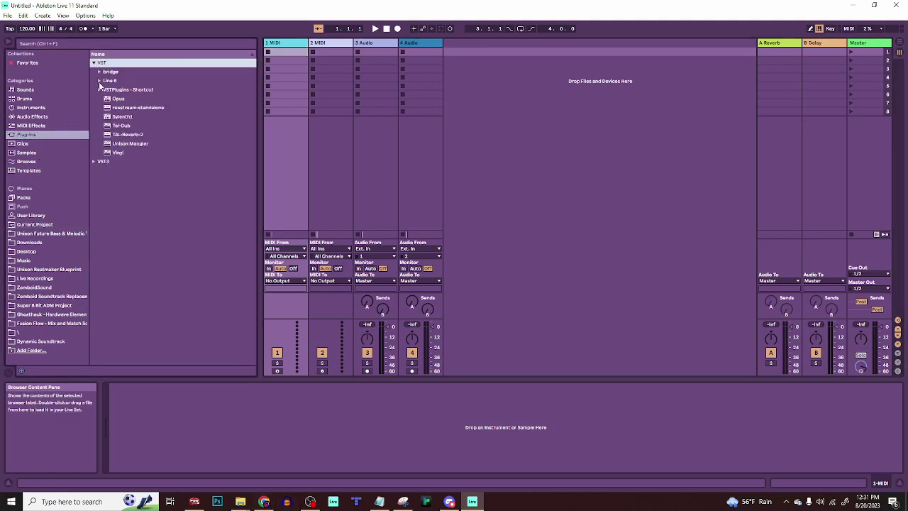
click(100, 73)
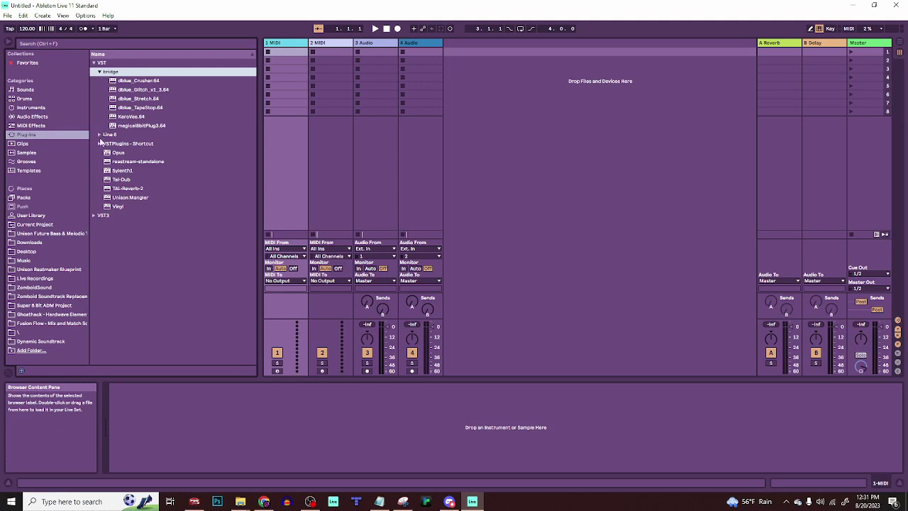
click(124, 44)
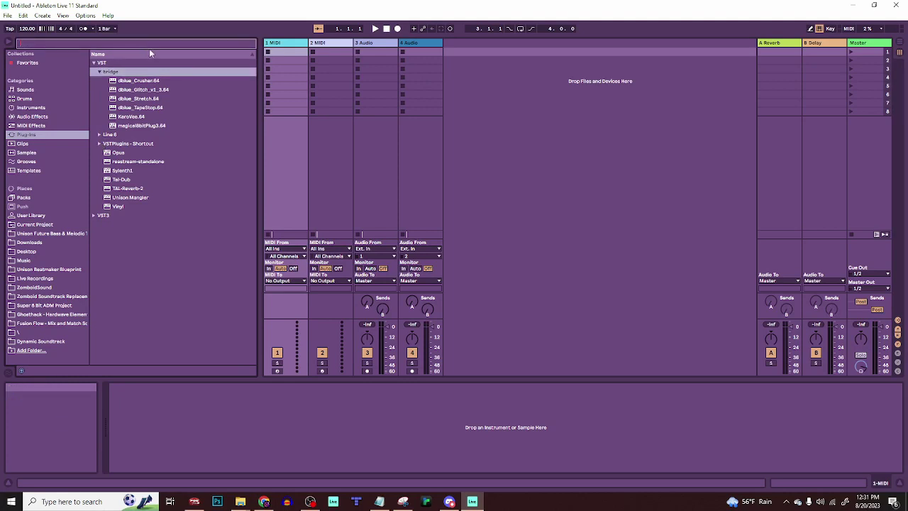
text(plo)
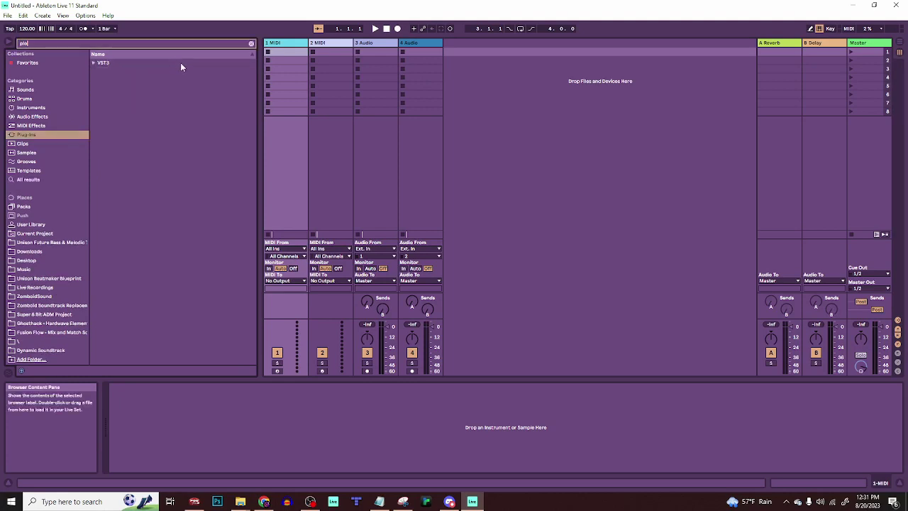
click(94, 63)
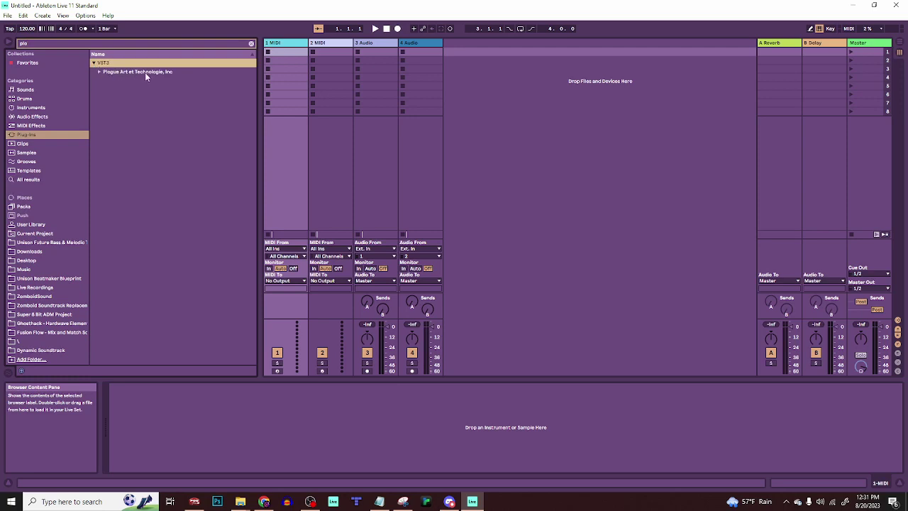
click(108, 73)
click(131, 81)
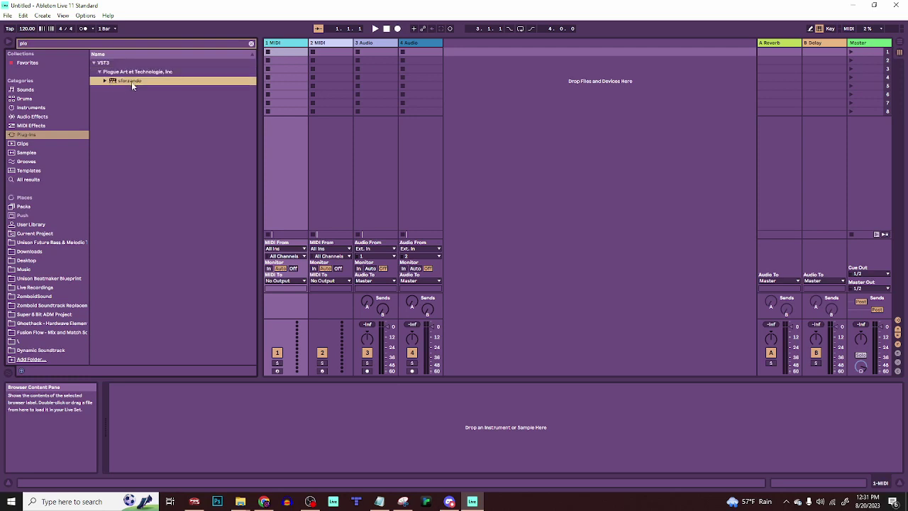
Put sforzando on the 1 MIDI track and import the Western soundfont from Desktop > Western SoundFont
drag(127, 82, 283, 79)
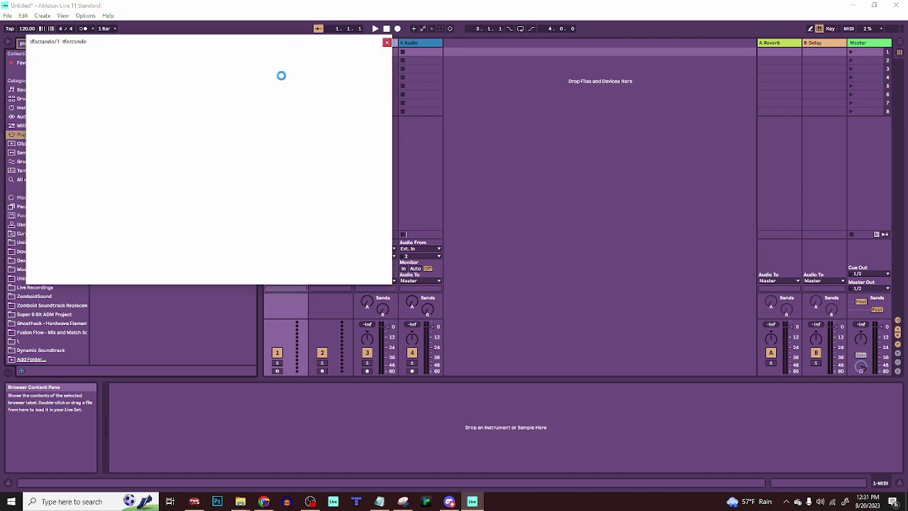
click(110, 66)
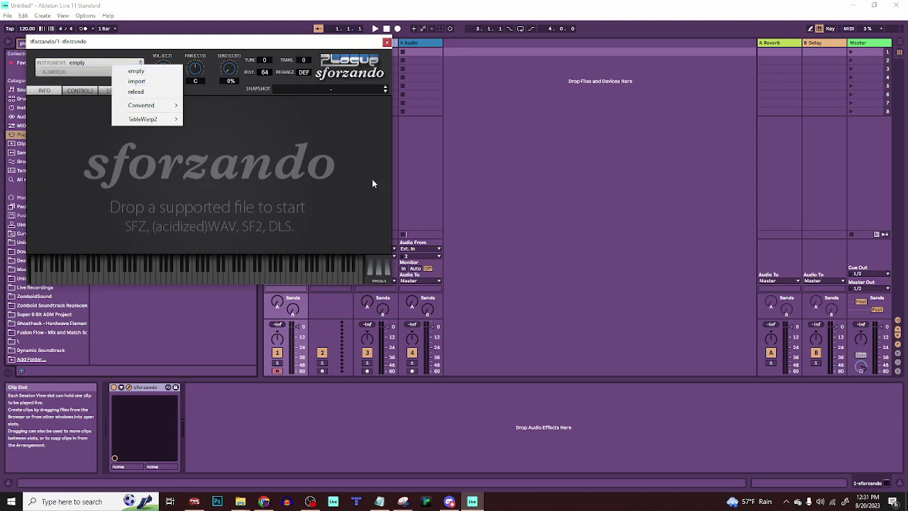
click(160, 88)
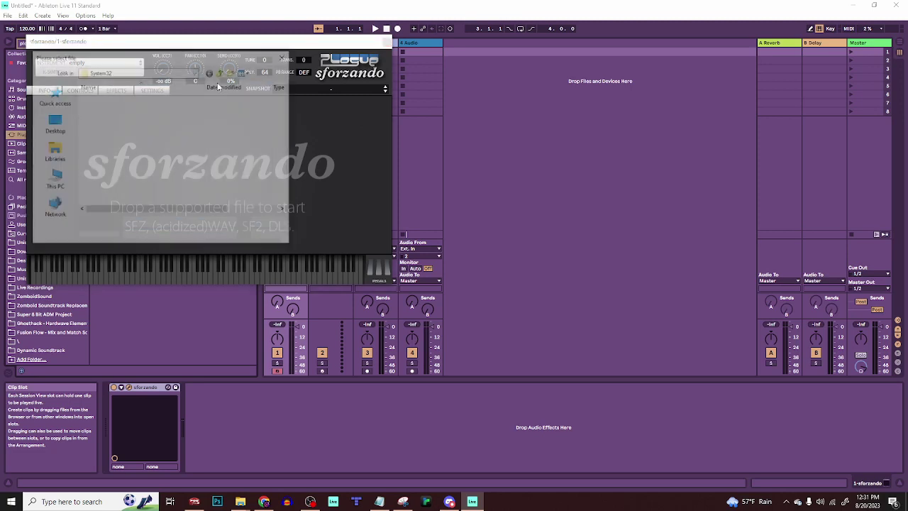
click(53, 124)
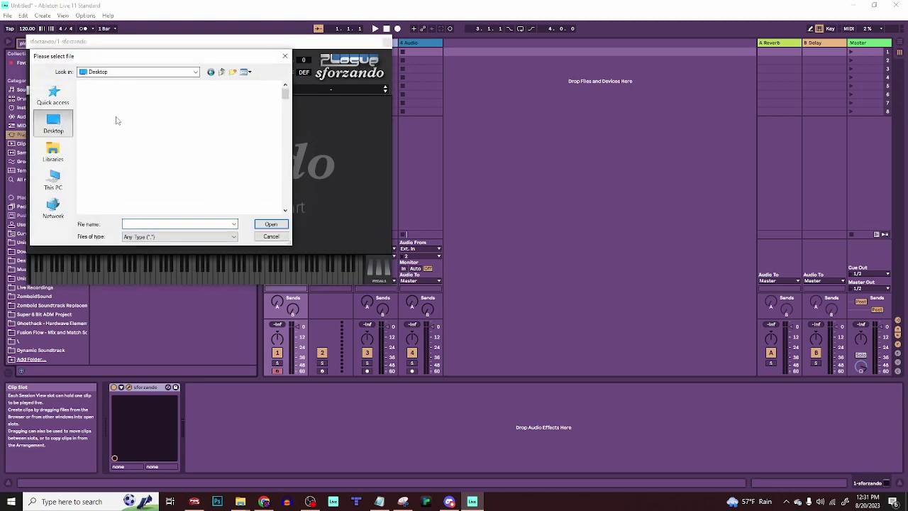
scroll(143, 130, down, 5)
scroll(142, 131, down, 5)
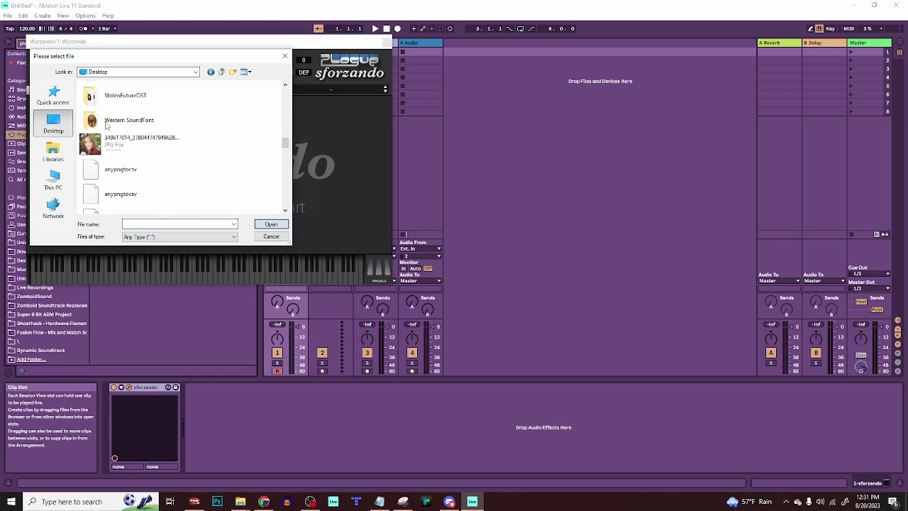
double_click(107, 122)
click(115, 106)
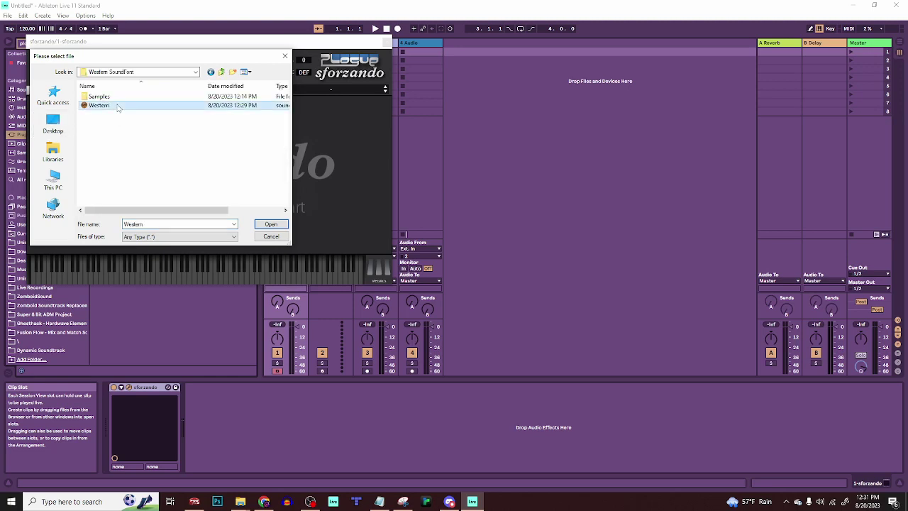
click(271, 224)
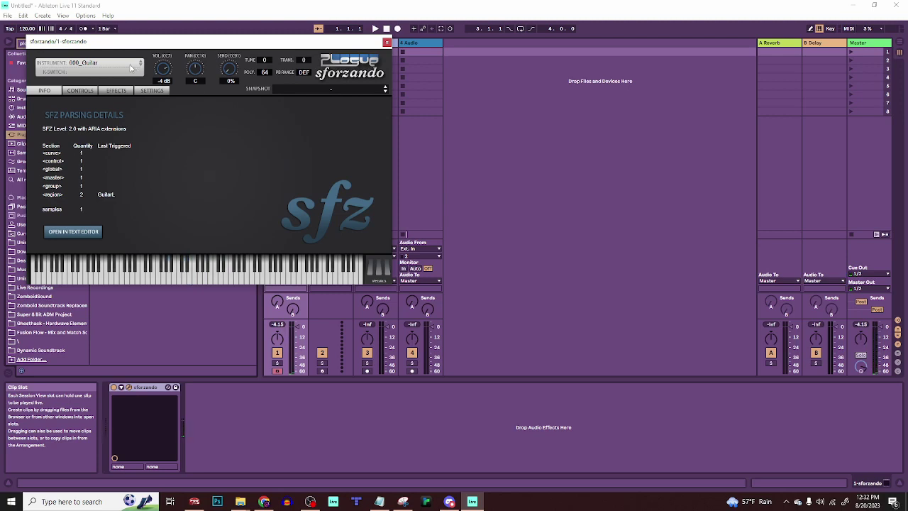
Switch sforzando's instrument to 005_Kick under Converted > sf2 > Western_sf2
click(130, 68)
mouse_move(174, 106)
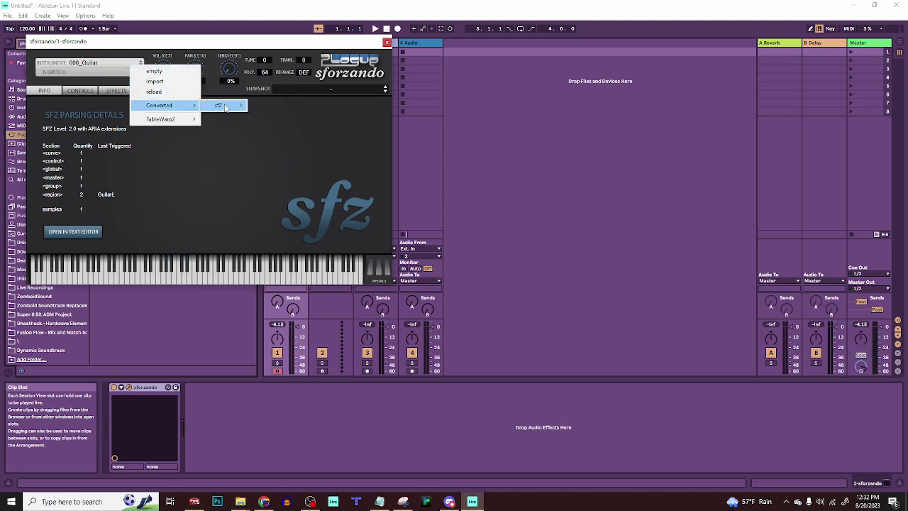
mouse_move(225, 108)
mouse_move(306, 181)
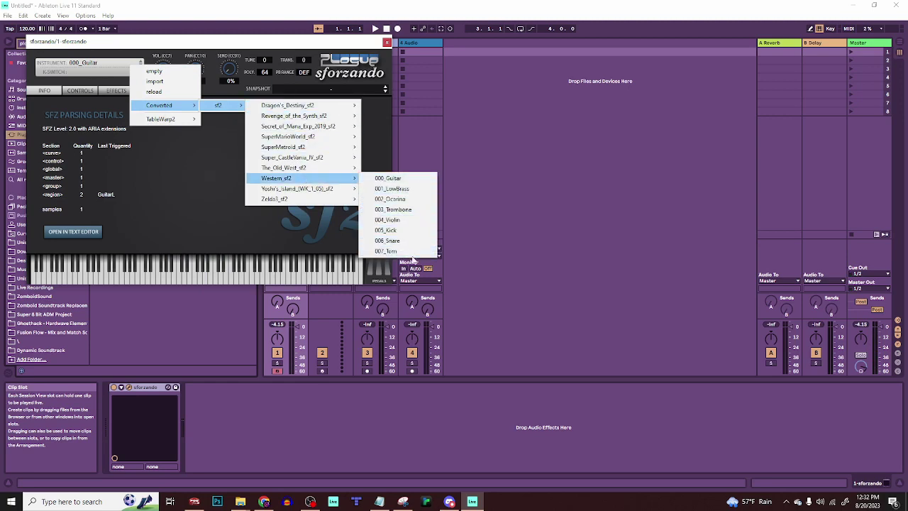
click(410, 232)
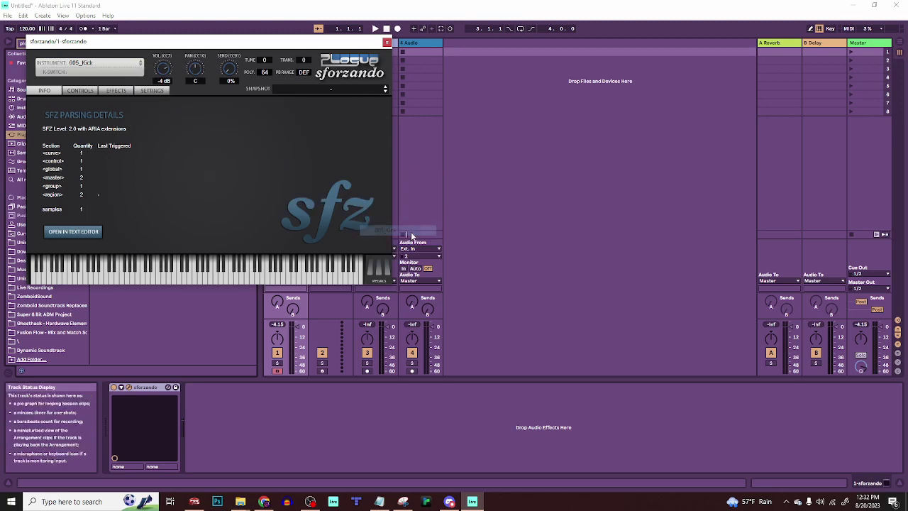